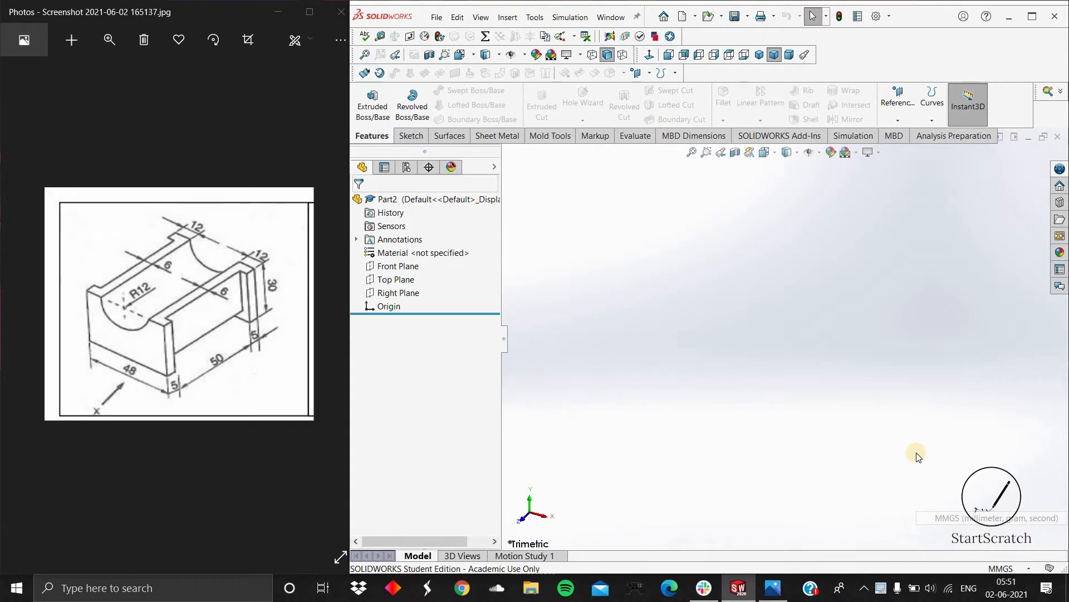
Step: Start a sketch on the Front Plane and draw a corner rectangle from the origin, about 69 mm wide and 50 mm high
{"action": "left_click", "coordinate": [410, 137]}
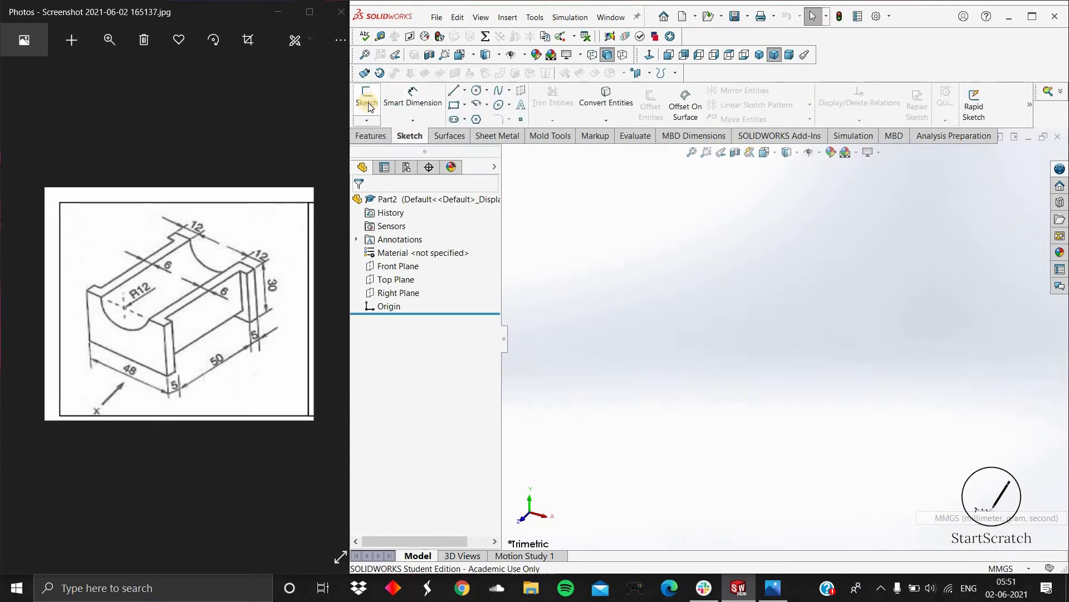
{"action": "left_click", "coordinate": [653, 206]}
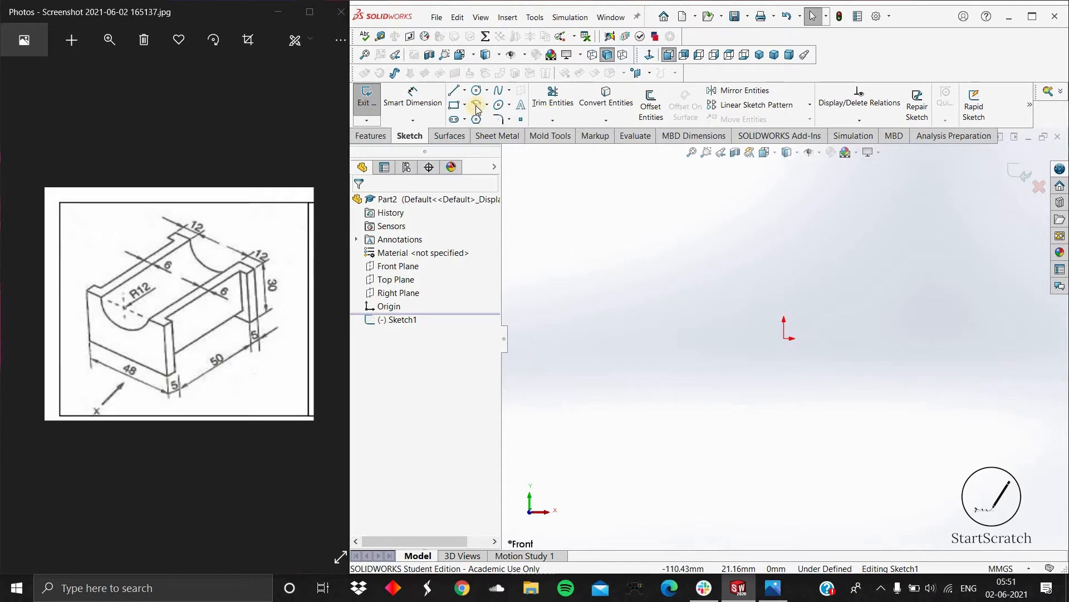
{"action": "left_click", "coordinate": [454, 104]}
{"action": "left_click", "coordinate": [783, 338]}
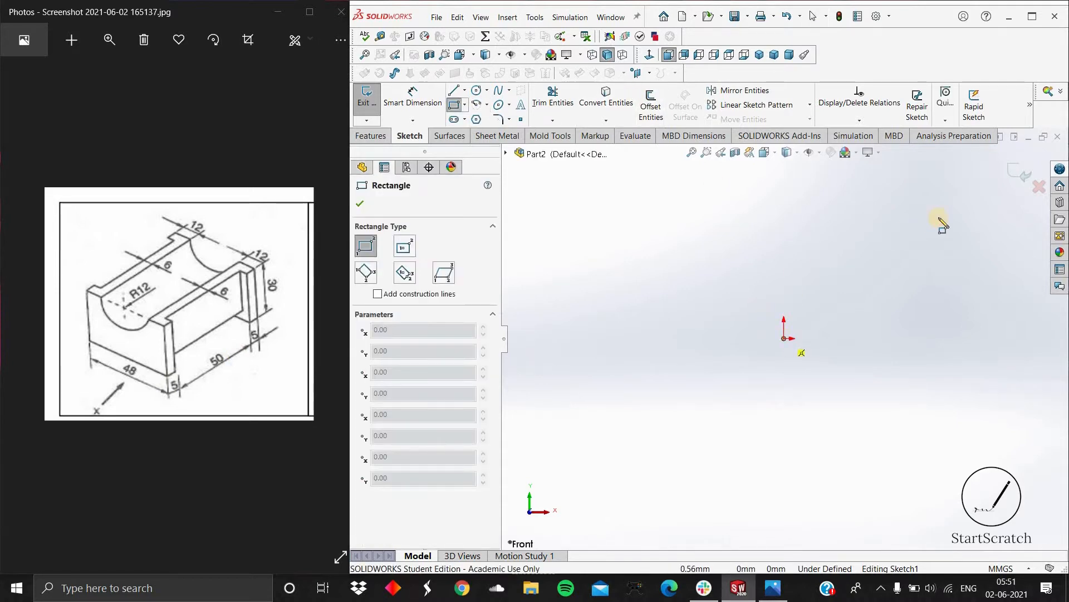
{"action": "left_click", "coordinate": [963, 215]}
Step: Dimension the rectangle to 48 mm high and 60 mm wide
{"action": "left_click", "coordinate": [418, 98]}
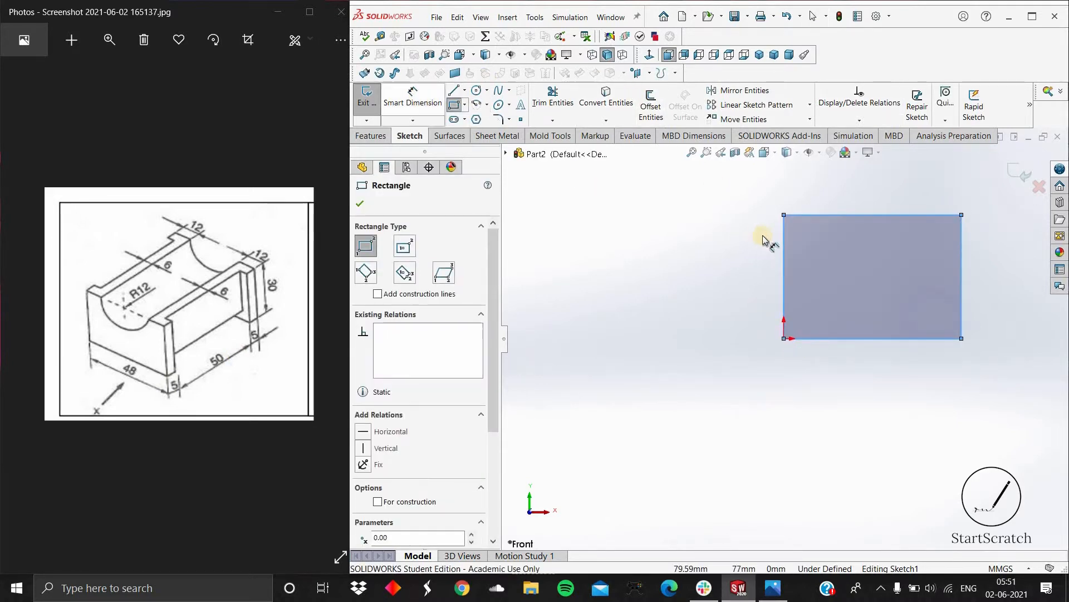
{"action": "left_click", "coordinate": [784, 256]}
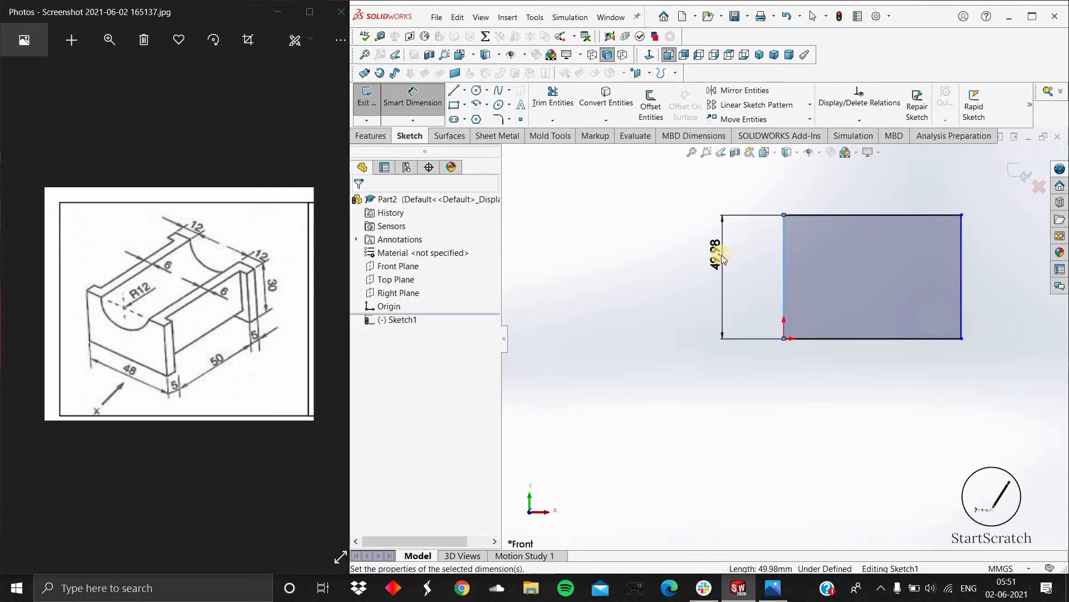
{"action": "left_click", "coordinate": [723, 257]}
{"action": "type", "text": "48"}
{"action": "key", "text": "Return"}
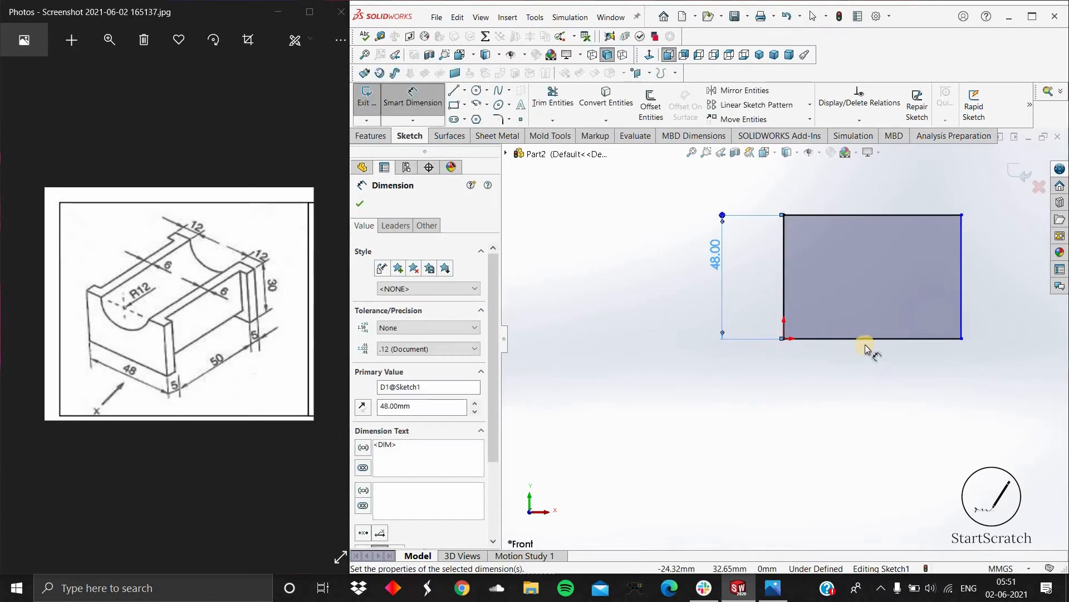
{"action": "left_click", "coordinate": [863, 338]}
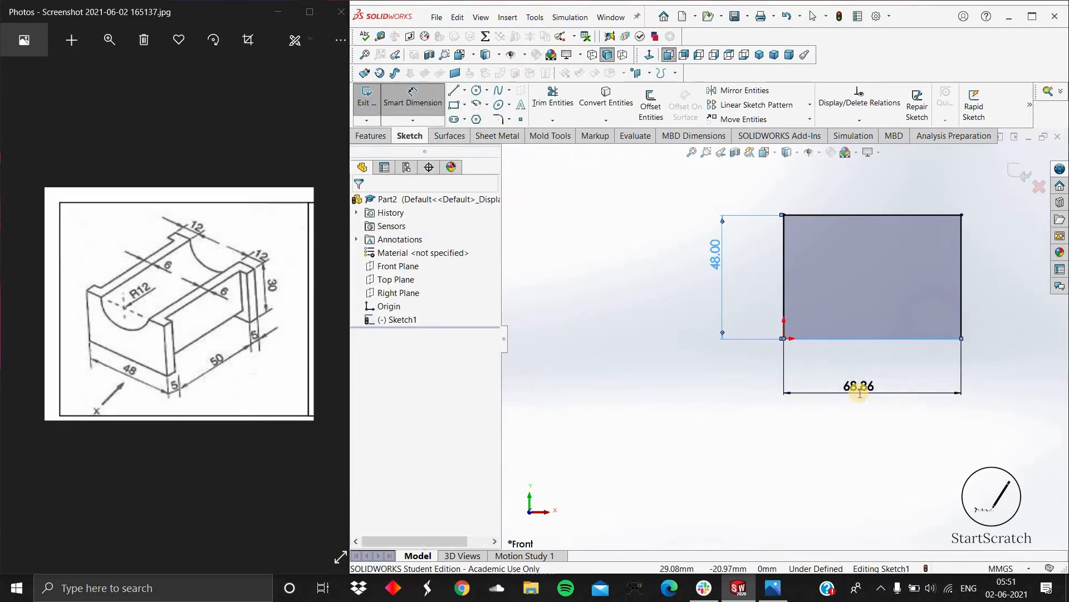
{"action": "left_click", "coordinate": [862, 395]}
{"action": "type", "text": "60"}
{"action": "key", "text": "Return"}
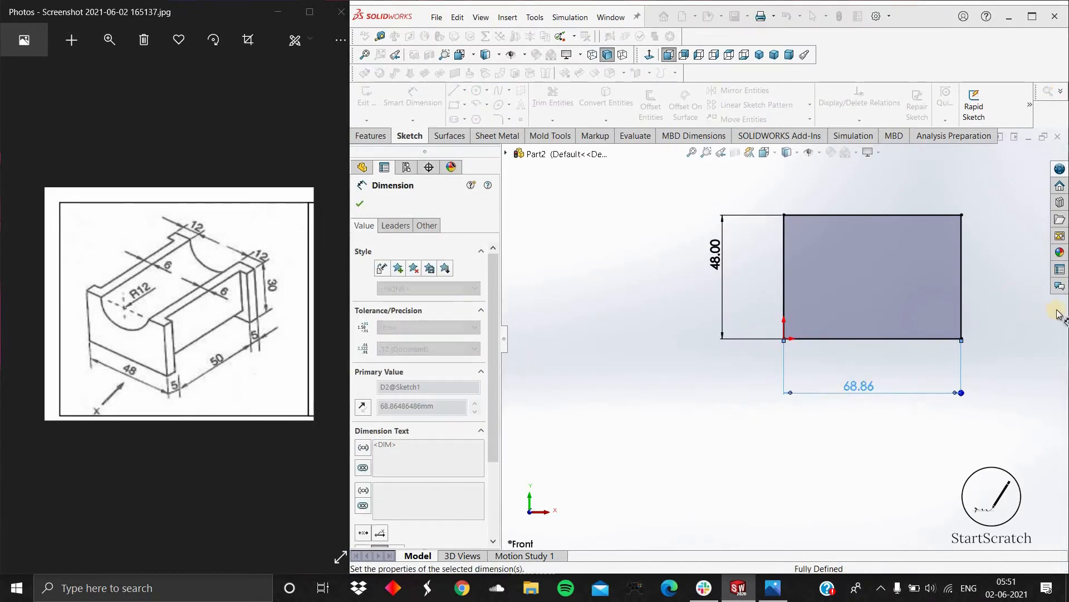
Step: Sketch a horizontal line across the full width of the rectangle, about 9 mm above its bottom edge
{"action": "scroll", "coordinate": [929, 299], "scroll_direction": "up", "scroll_amount": 2}
{"action": "scroll", "coordinate": [932, 240], "scroll_direction": "down", "scroll_amount": 3}
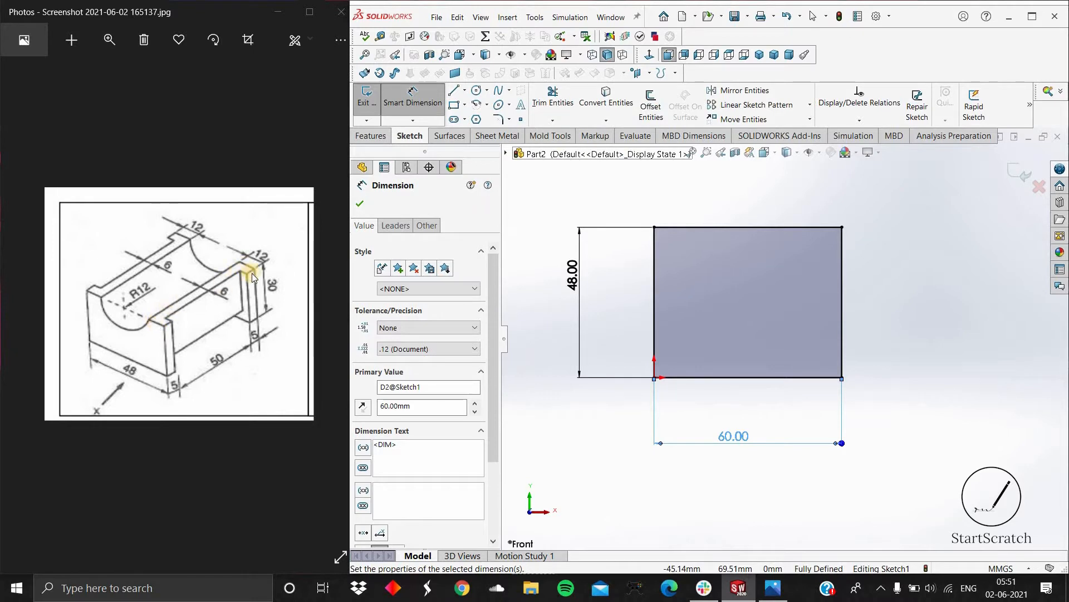
{"action": "key", "text": "l"}
{"action": "left_click", "coordinate": [655, 351]}
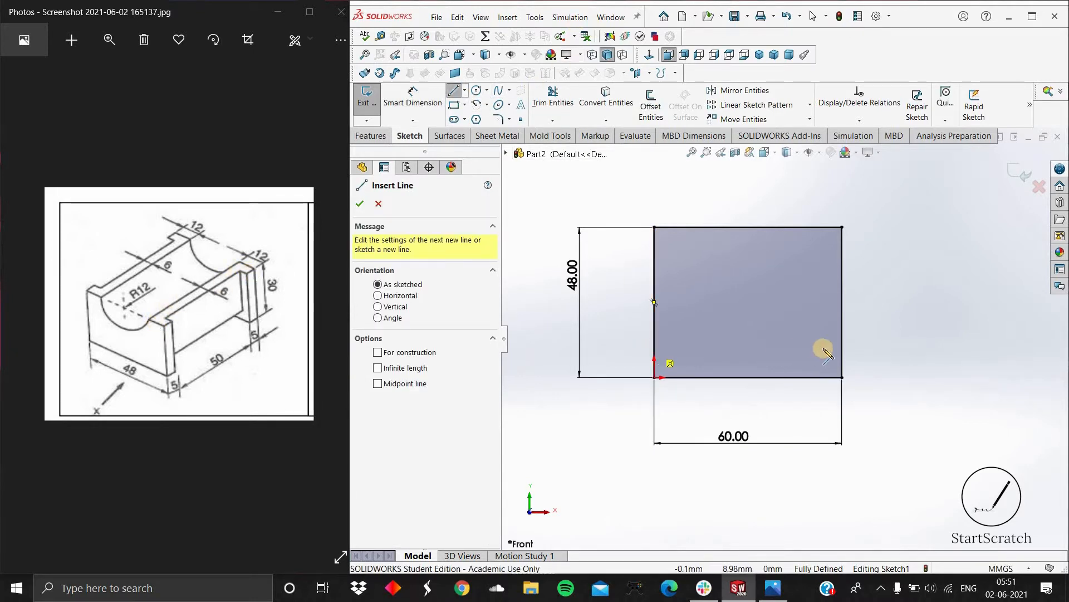
{"action": "left_click", "coordinate": [842, 350]}
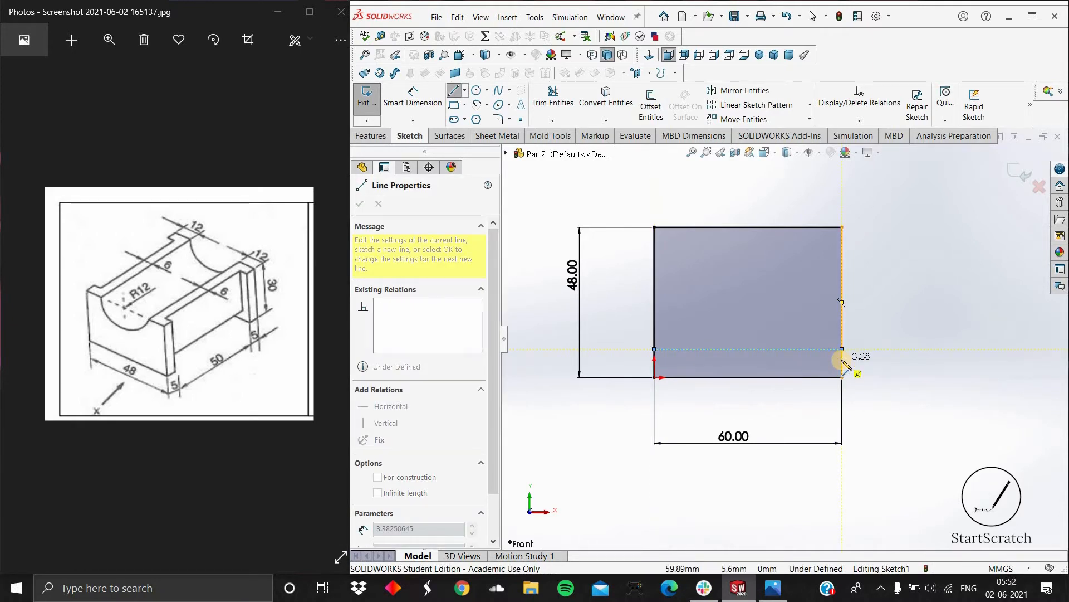
{"action": "key", "text": "Escape"}
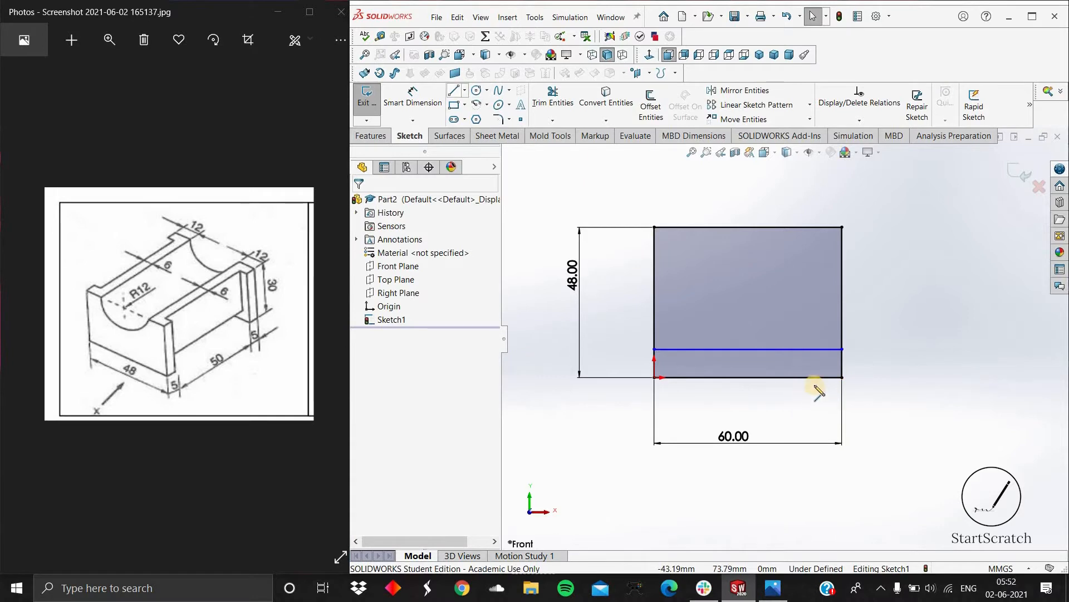
Step: Sketch a three-line notch about 49 mm wide and 4 mm high on the rectangle's bottom edge, and trim the edge segment closing it
{"action": "key", "text": "l"}
{"action": "left_click", "coordinate": [823, 377]}
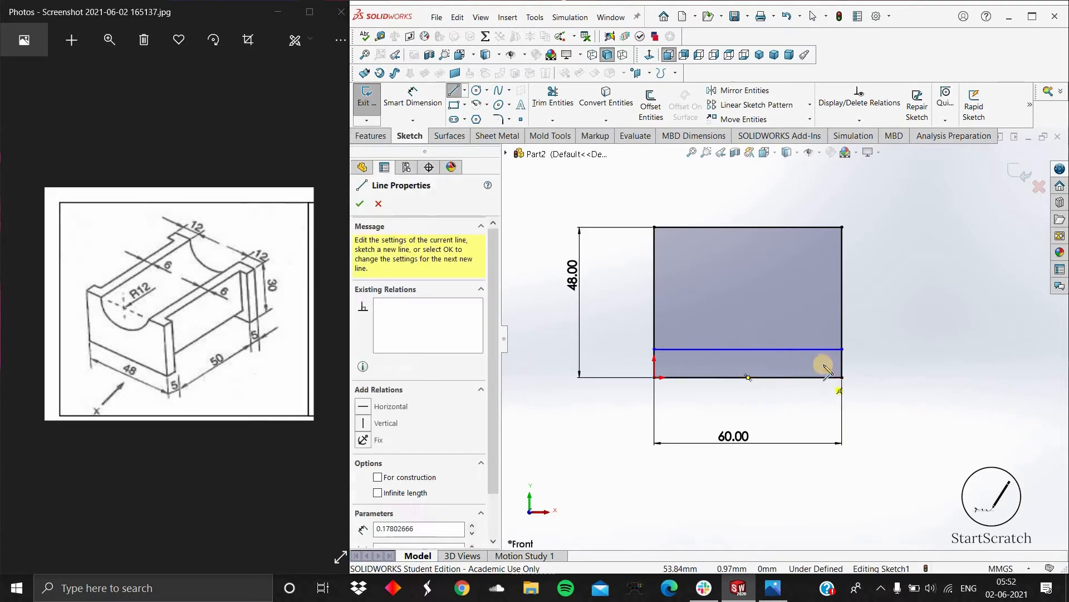
{"action": "left_click", "coordinate": [680, 363]}
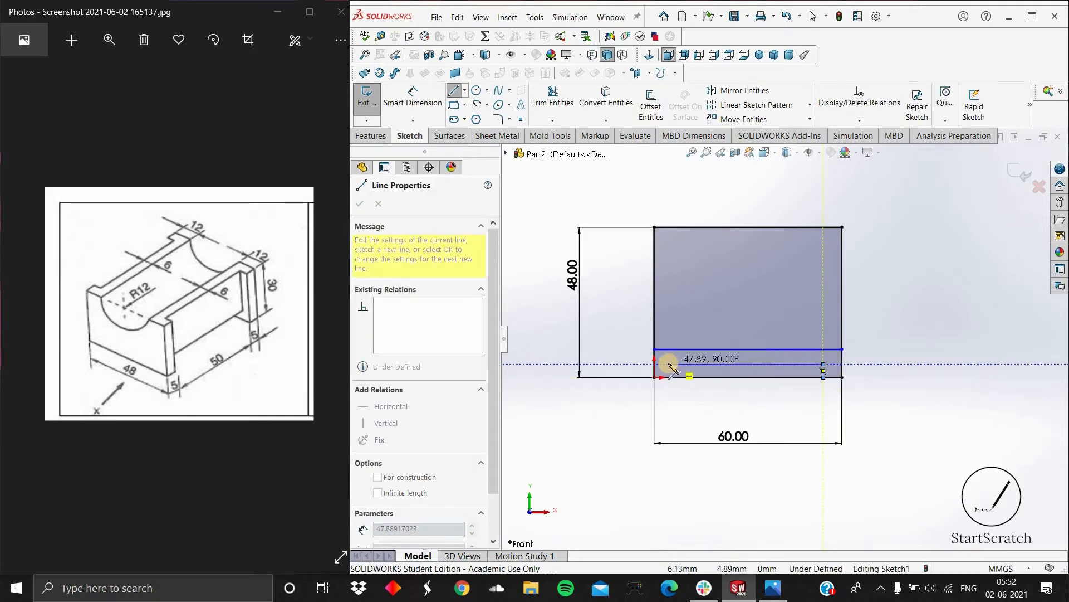
{"action": "left_click", "coordinate": [668, 372]}
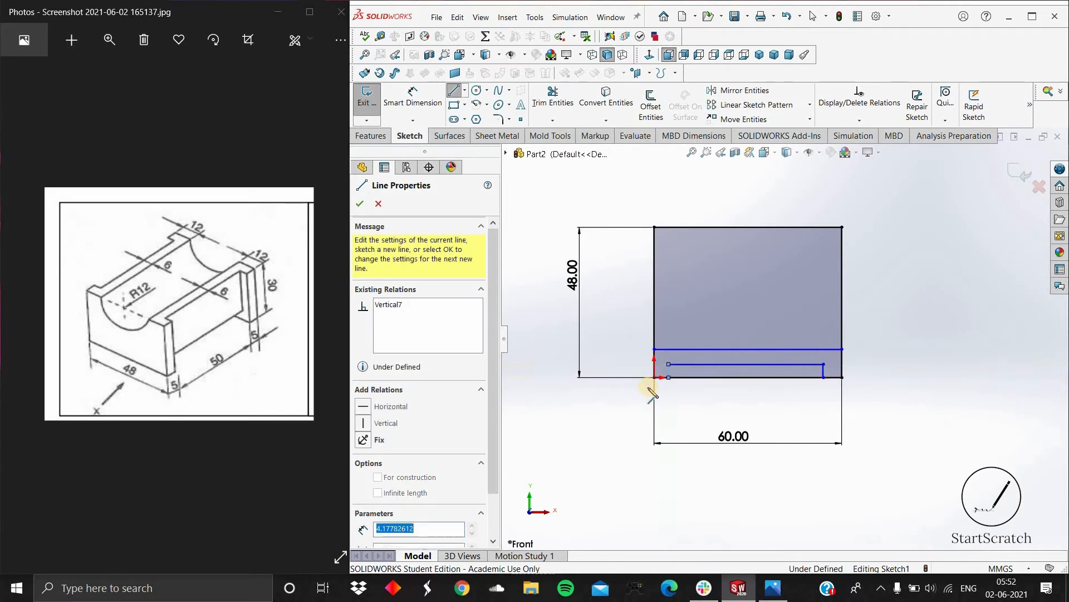
{"action": "left_click", "coordinate": [668, 378]}
{"action": "key", "text": "Escape"}
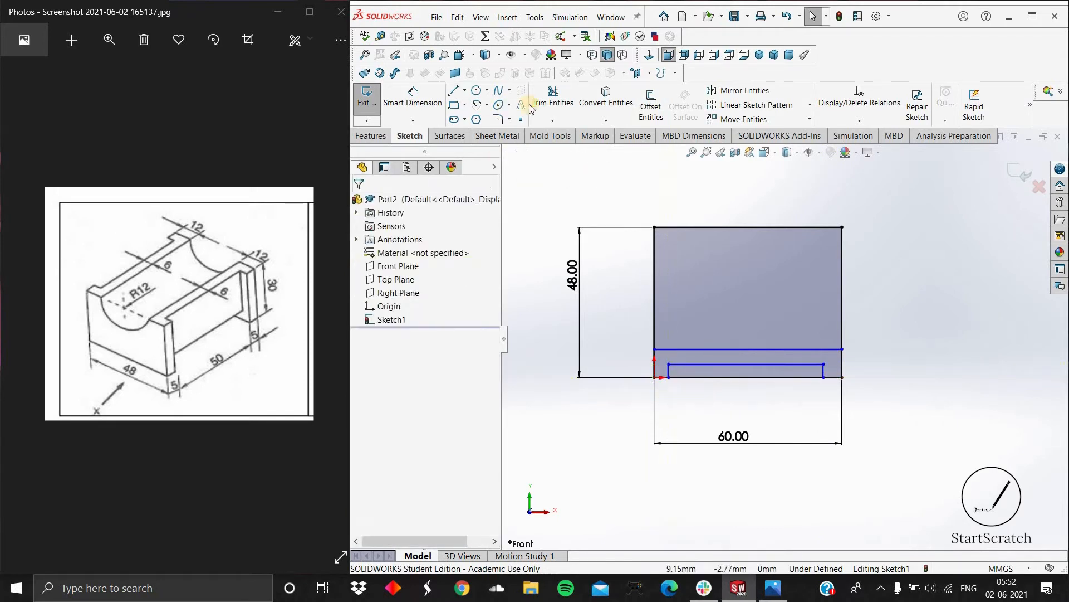
{"action": "left_click", "coordinate": [565, 103]}
{"action": "left_click", "coordinate": [721, 377]}
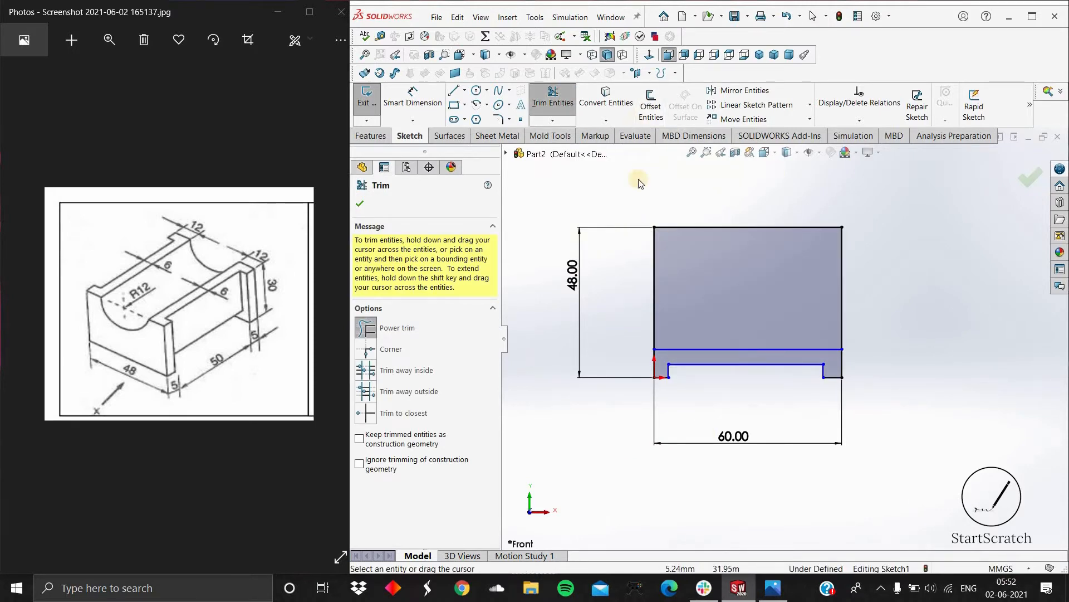
Step: Dimension the full-width horizontal line at 12 mm above the rectangle's bottom edge
{"action": "left_click", "coordinate": [417, 102]}
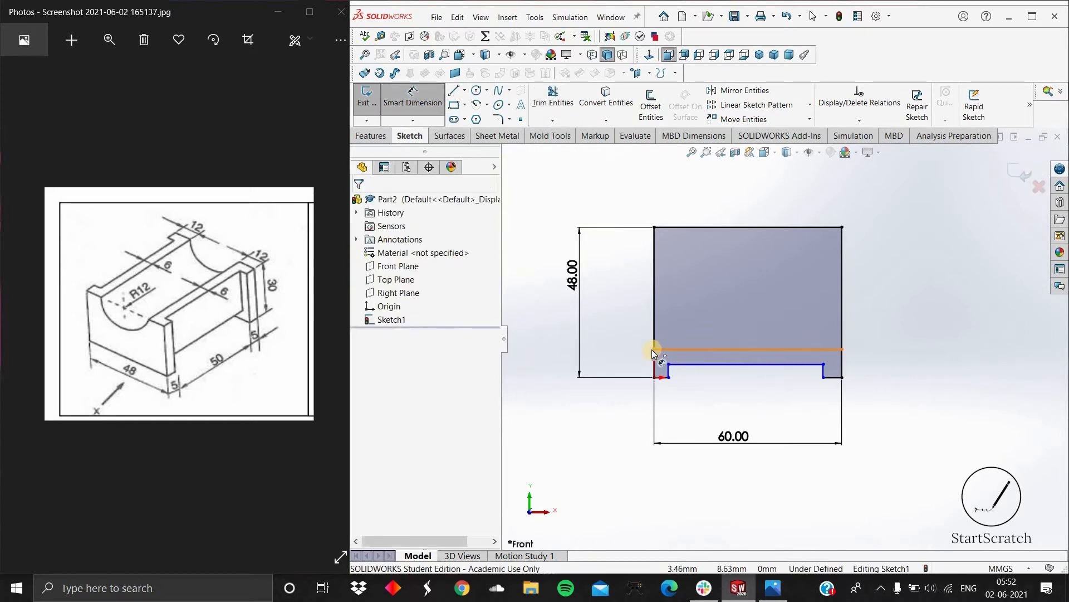
{"action": "left_click", "coordinate": [657, 368]}
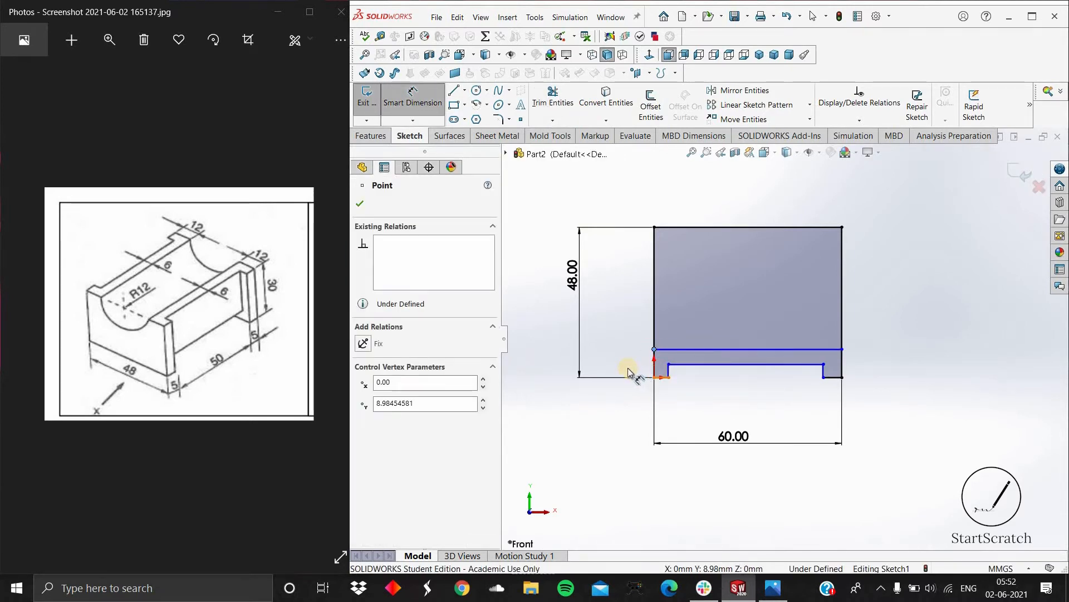
{"action": "left_click", "coordinate": [564, 421]}
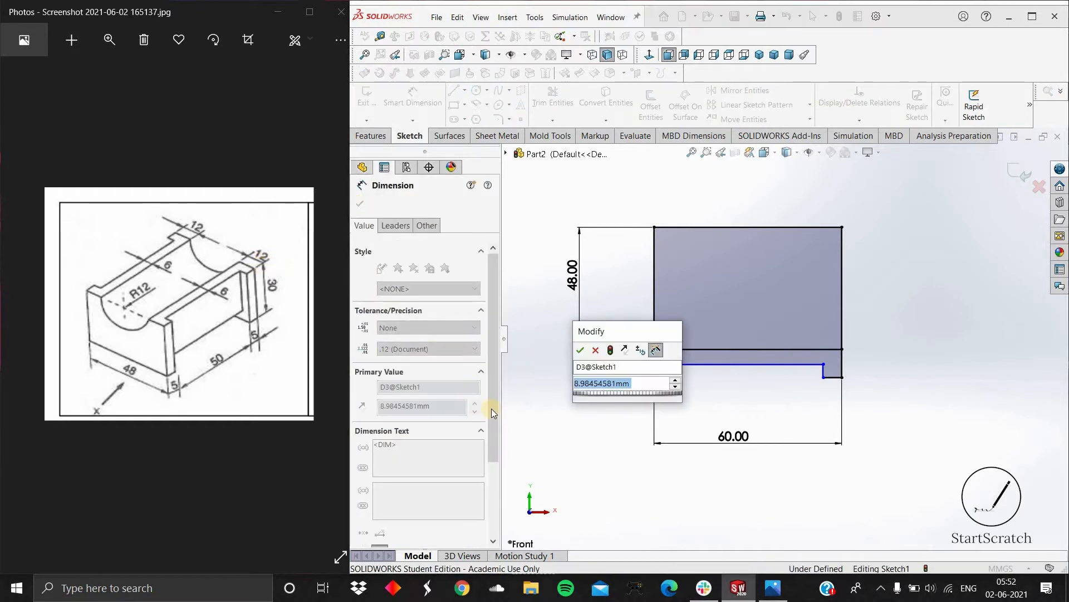
{"action": "type", "text": "12"}
{"action": "key", "text": "Return"}
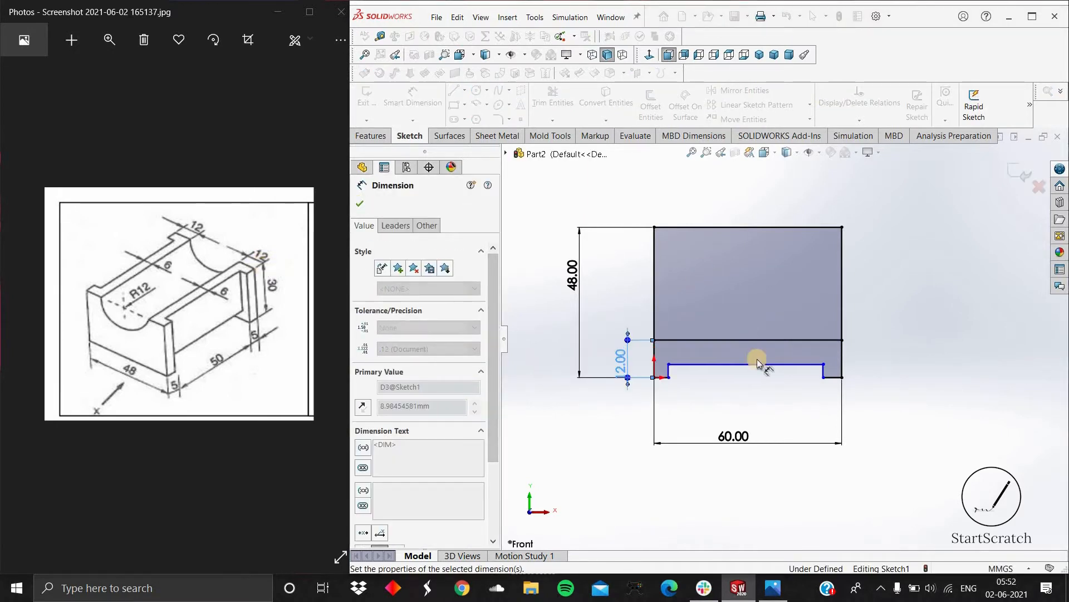
Step: Set the distance between the notch's top line and the full-width line above it to 6 mm
{"action": "left_click", "coordinate": [757, 364]}
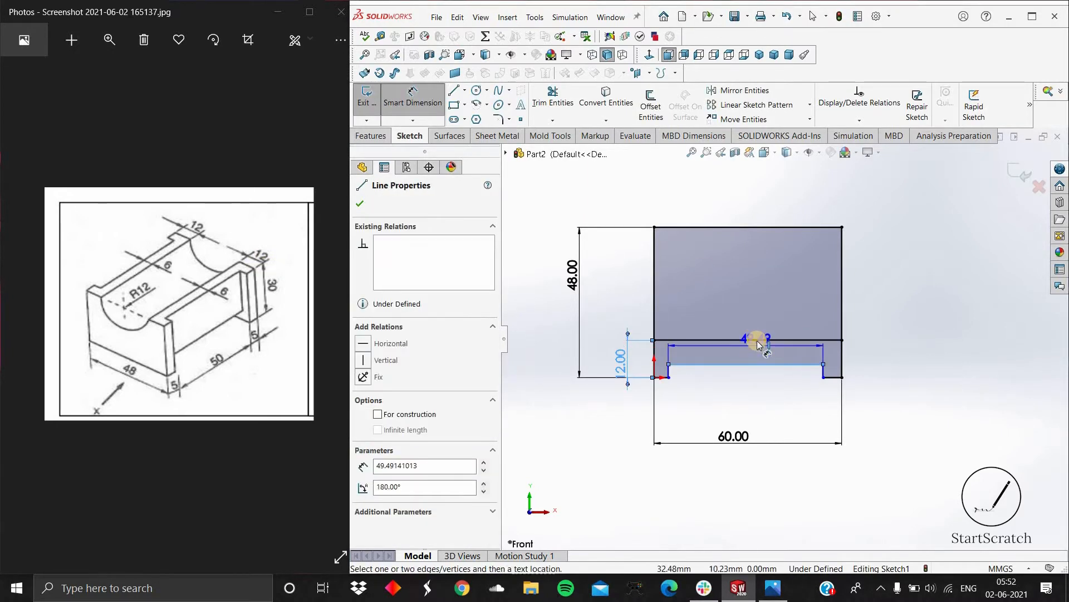
{"action": "left_click", "coordinate": [757, 340]}
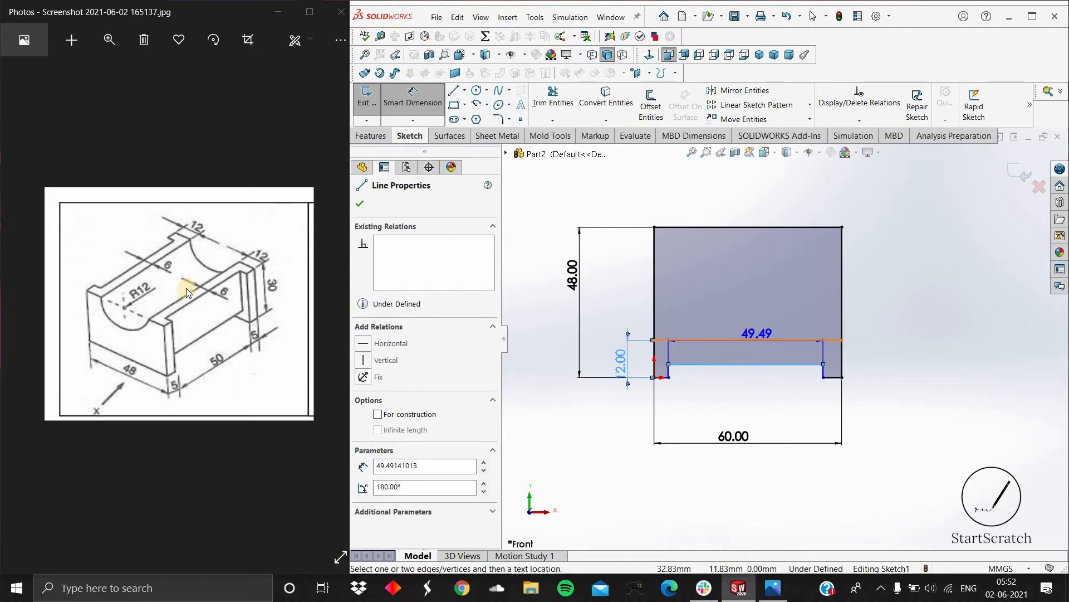
{"action": "left_click", "coordinate": [885, 362]}
{"action": "type", "text": "6"}
{"action": "key", "text": "Return"}
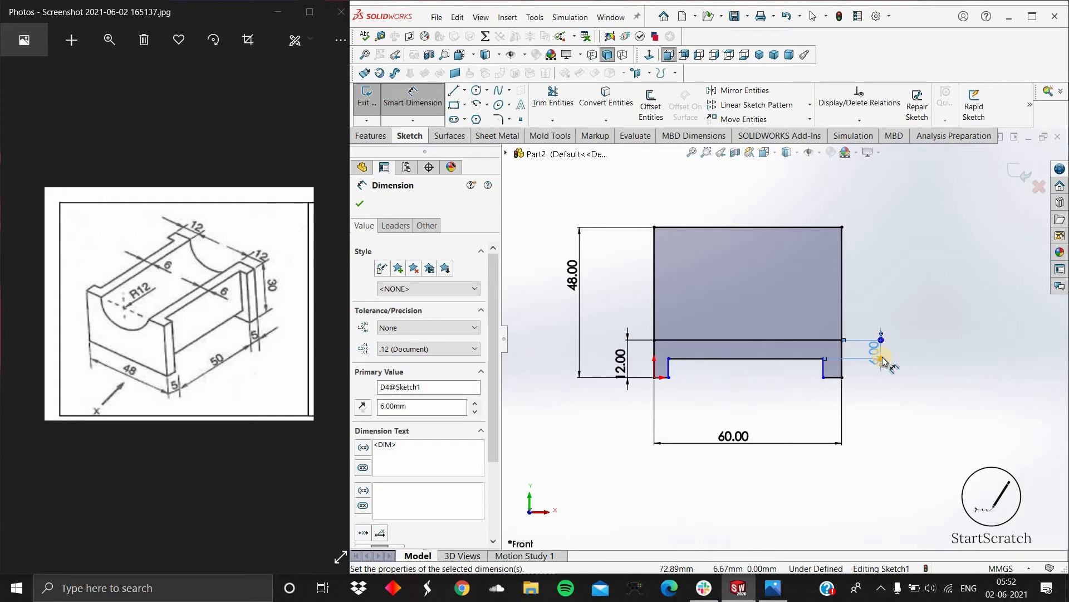
Step: Dimension the two short bottom segments on either side of the notch to 5 mm each
{"action": "left_click", "coordinate": [836, 378]}
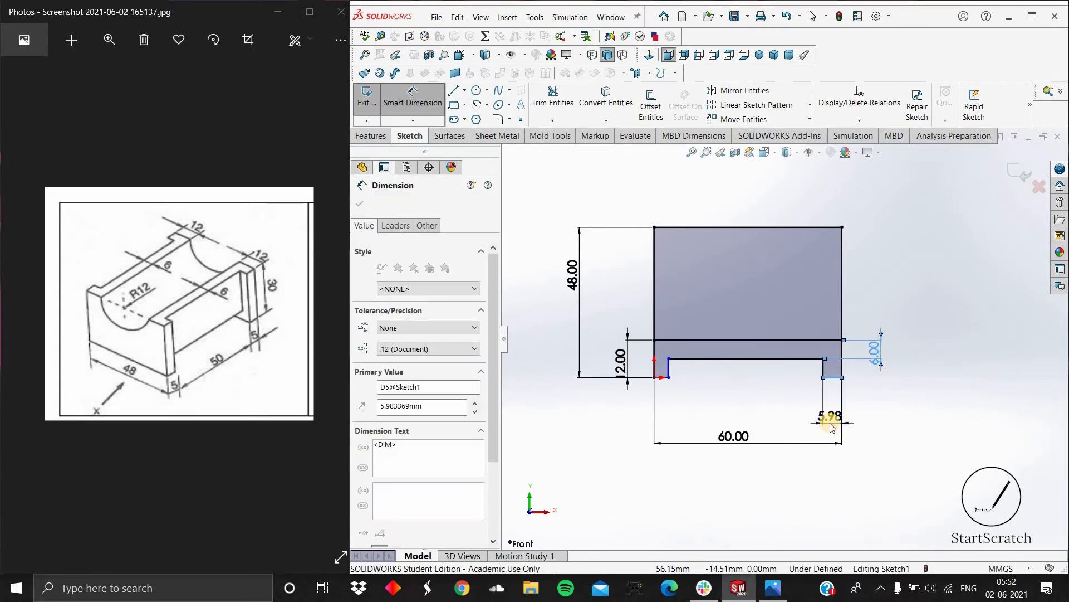
{"action": "left_click", "coordinate": [830, 423]}
{"action": "type", "text": "5"}
{"action": "key", "text": "Return"}
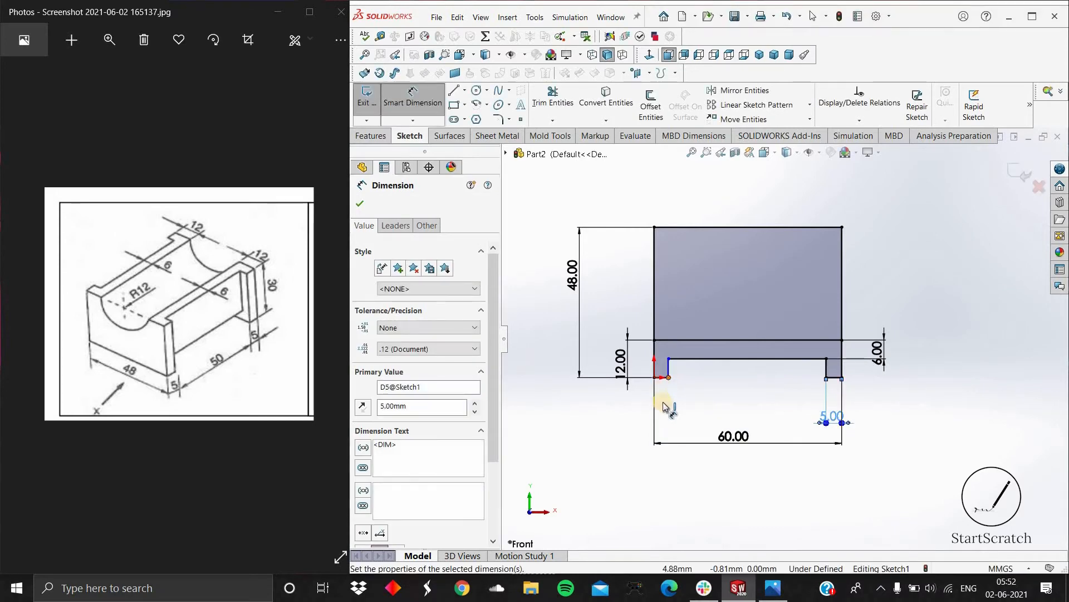
{"action": "left_click", "coordinate": [663, 378]}
{"action": "left_click", "coordinate": [663, 408]}
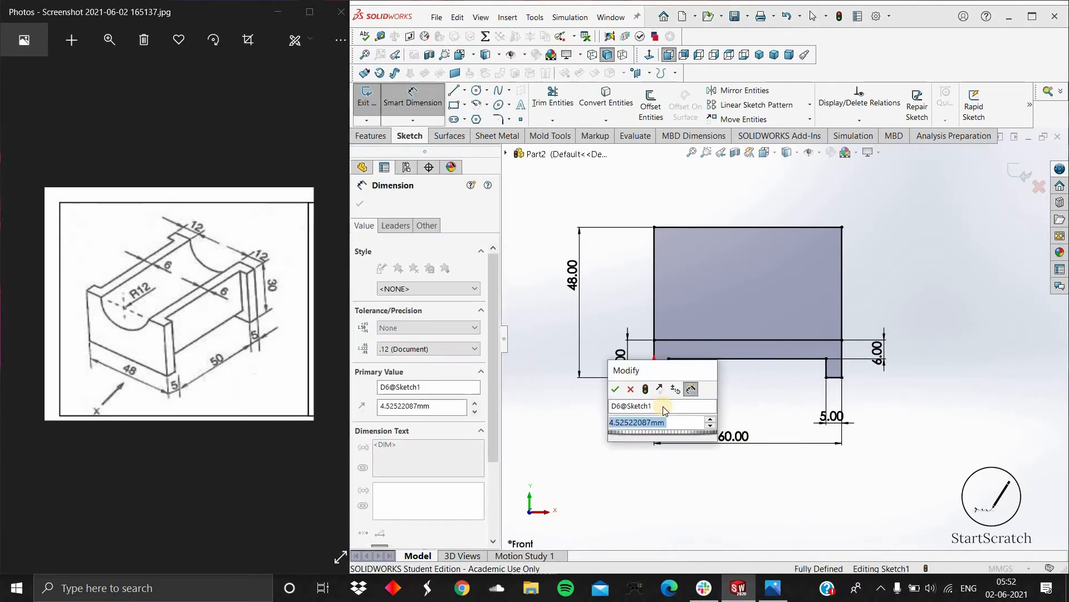
{"action": "type", "text": "5"}
{"action": "key", "text": "Return"}
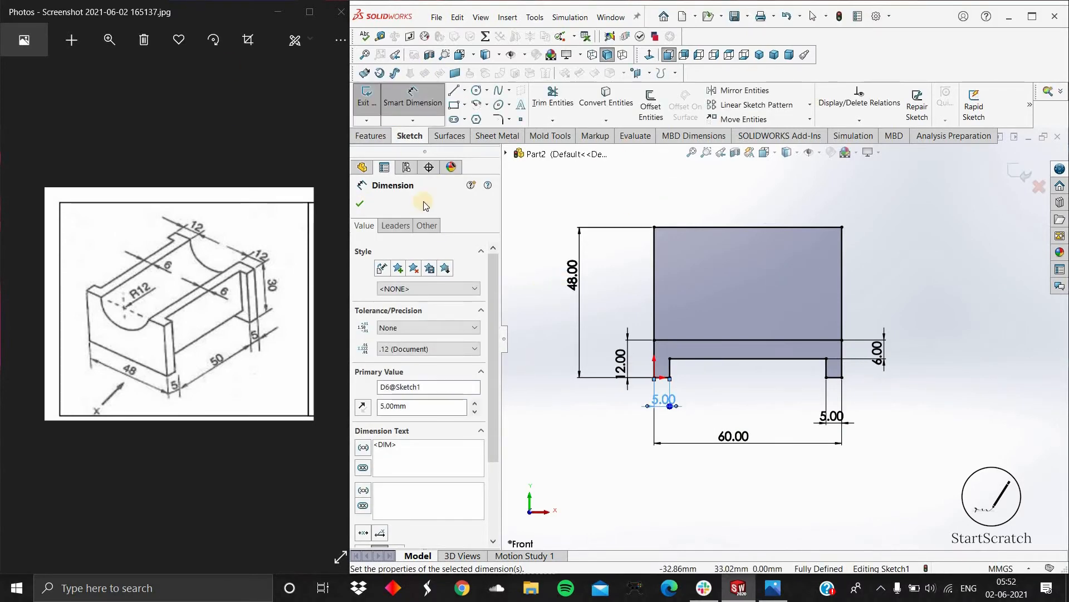
{"action": "key", "text": "Escape"}
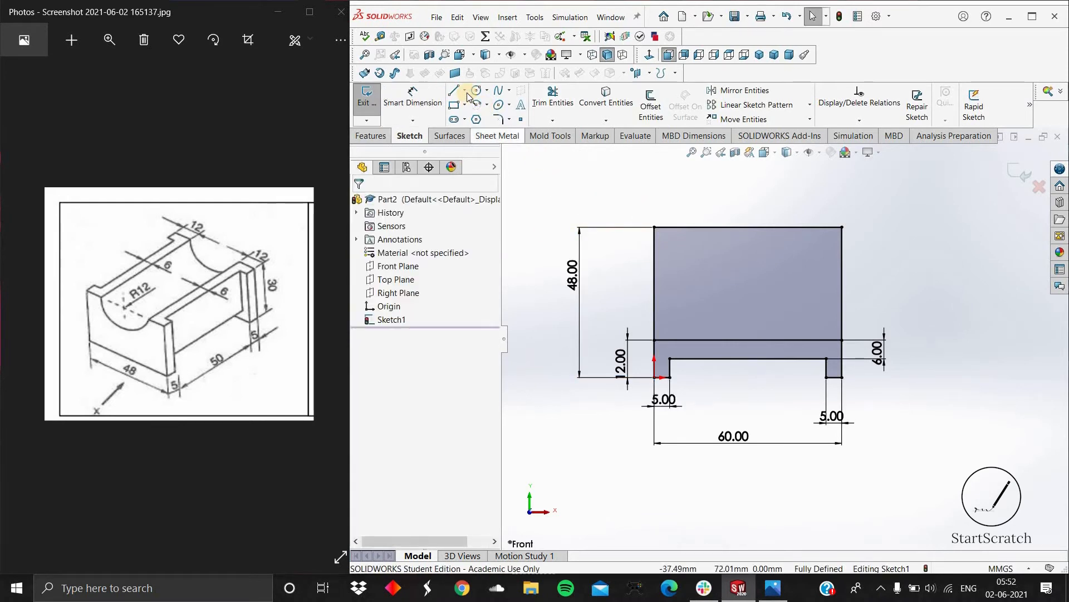
Step: Sketch a horizontal centerline about 122 mm long through the rectangle and dimension it 24 mm above the bottom edge
{"action": "left_click", "coordinate": [464, 90]}
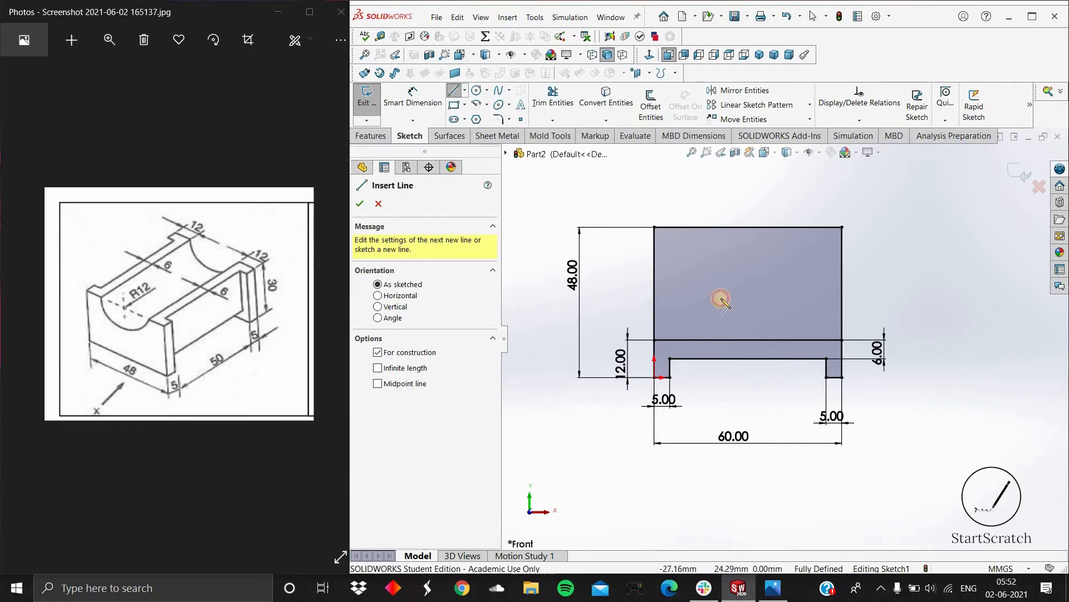
{"action": "left_click", "coordinate": [935, 301]}
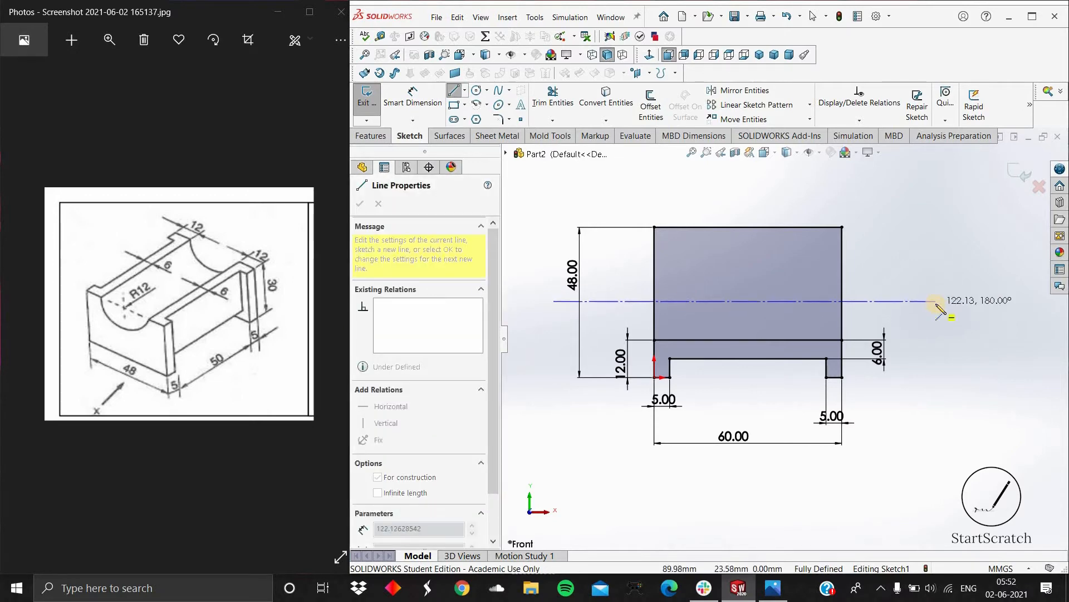
{"action": "left_click", "coordinate": [411, 98]}
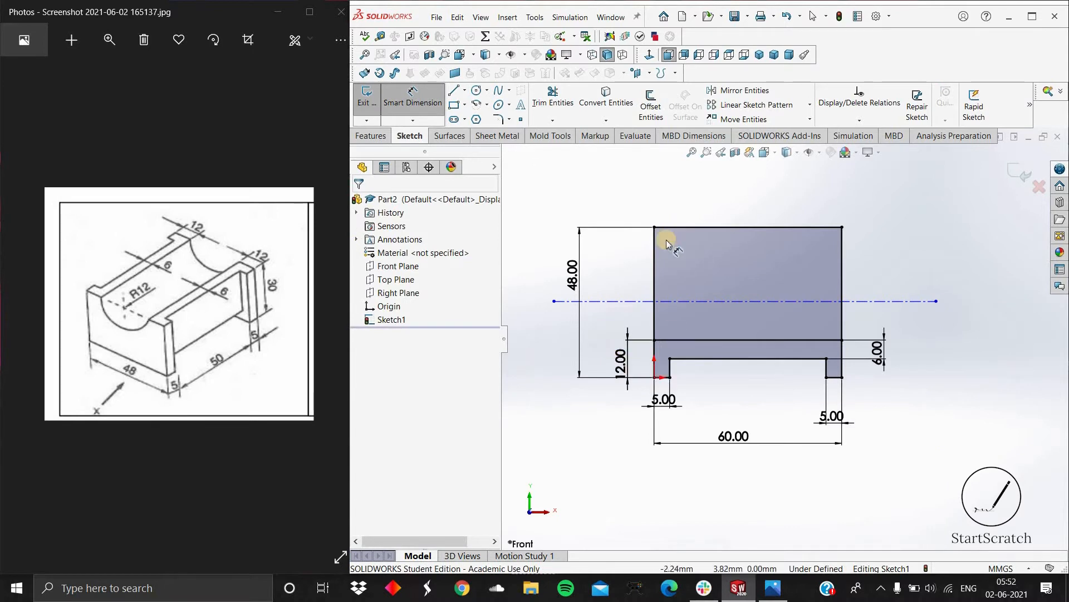
{"action": "left_click", "coordinate": [718, 301]}
{"action": "left_click", "coordinate": [660, 378]}
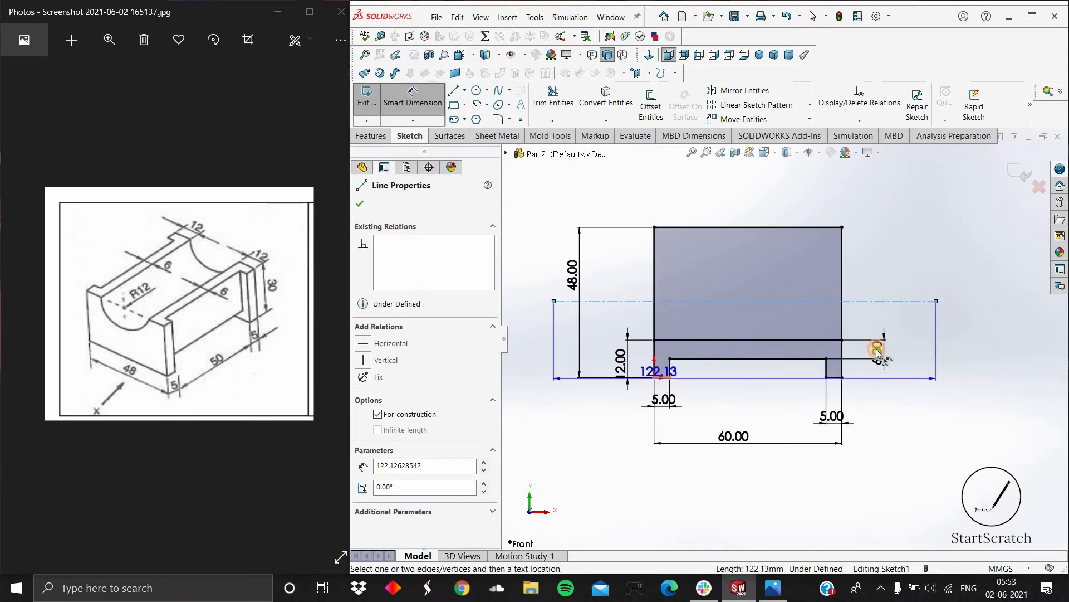
{"action": "left_click", "coordinate": [1047, 359]}
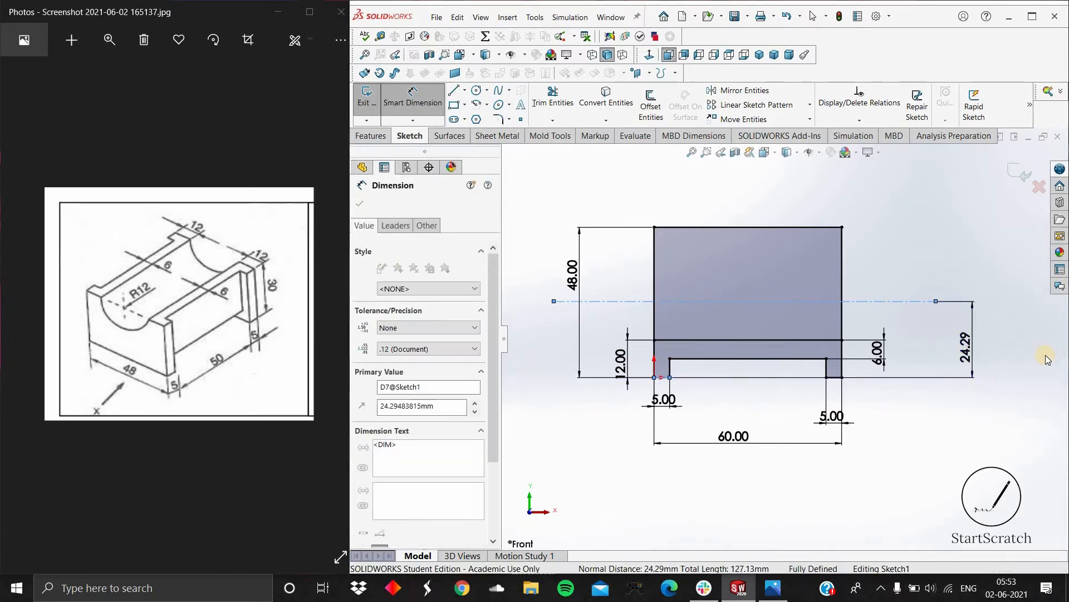
{"action": "type", "text": "24"}
{"action": "key", "text": "Return"}
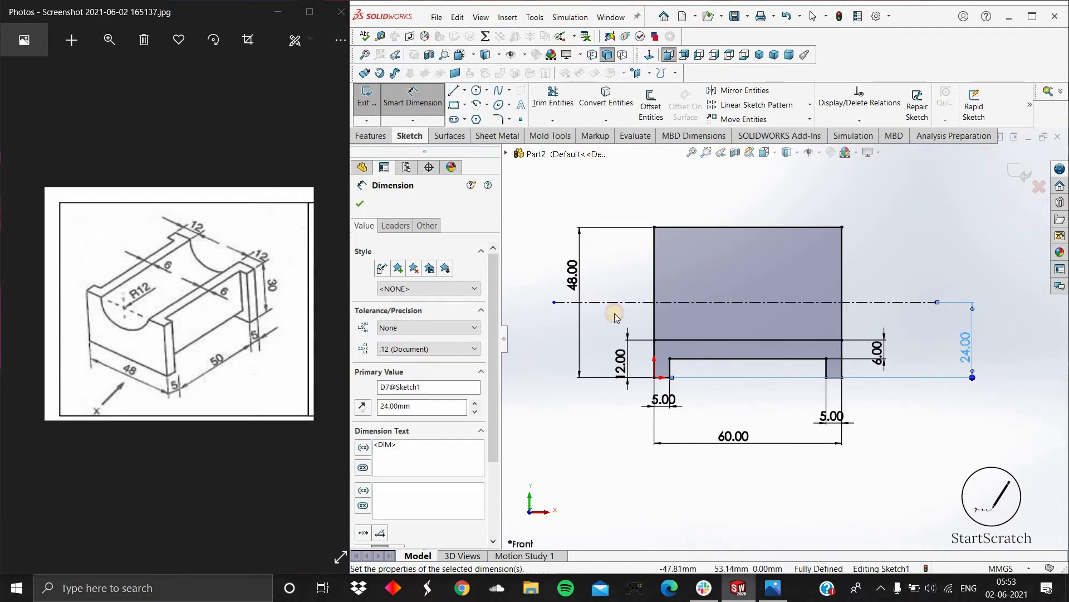
Step: Mirror the lower full-width line and bottom notch lines about the horizontal centerline, and delete the conflicting 48 mm height dimension
{"action": "key", "text": "Escape"}
{"action": "key", "text": "Escape"}
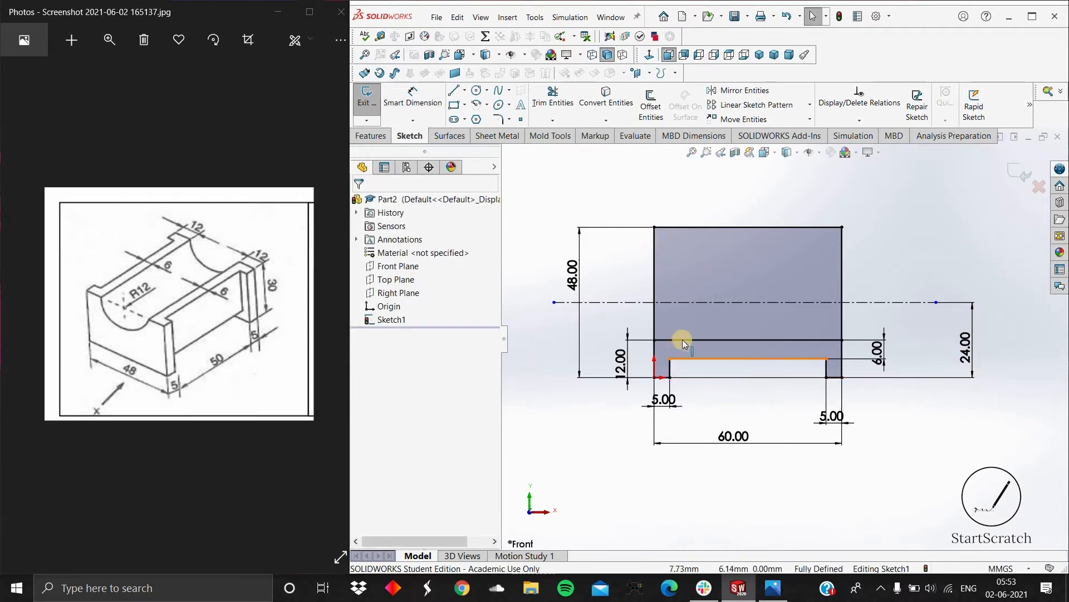
{"action": "left_click", "coordinate": [685, 340]}
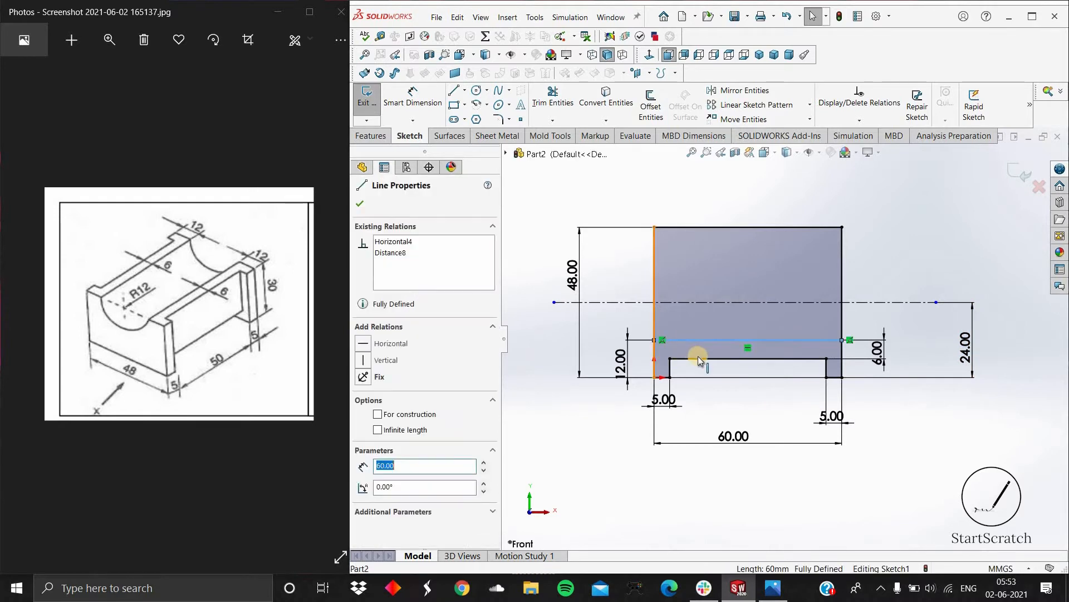
{"action": "left_click", "coordinate": [671, 362], "text": "ctrl"}
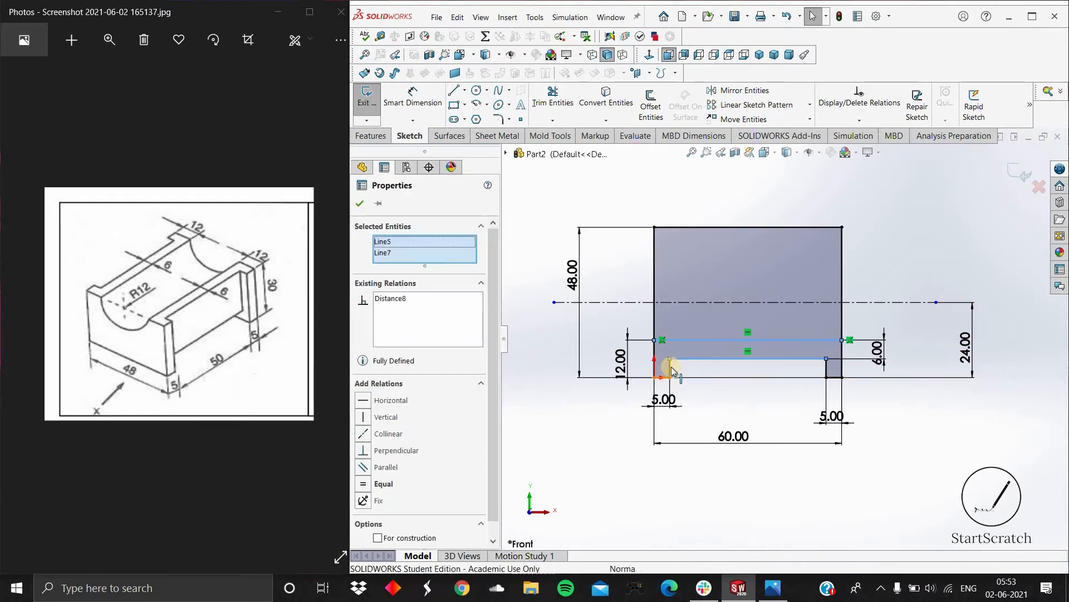
{"action": "left_click", "coordinate": [664, 377], "text": "ctrl"}
{"action": "left_click", "coordinate": [833, 377], "text": "ctrl"}
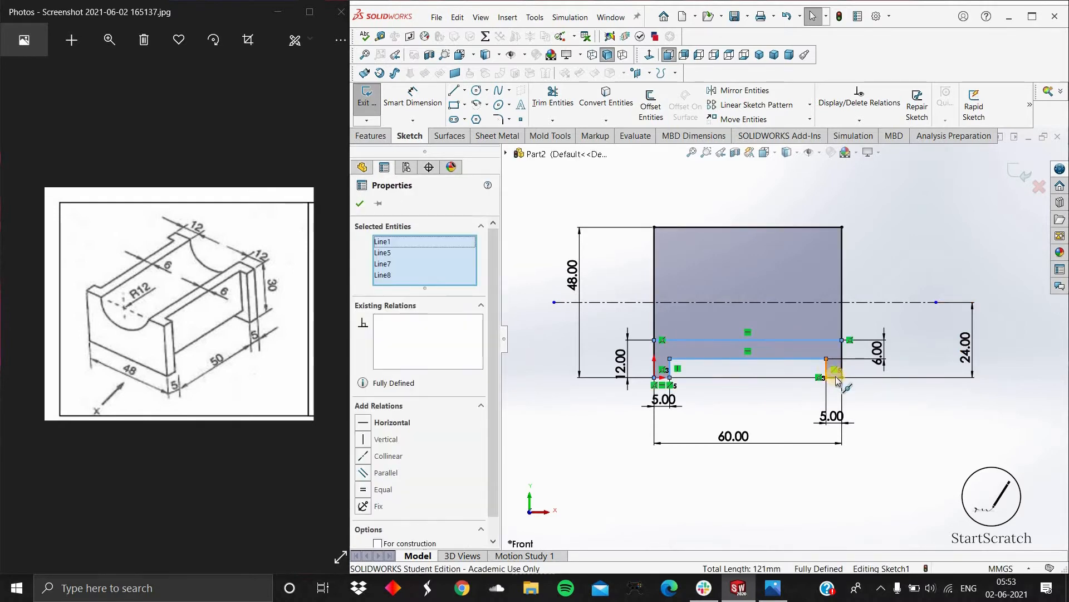
{"action": "left_click", "coordinate": [835, 377], "text": "ctrl"}
{"action": "left_click", "coordinate": [834, 377], "text": "ctrl"}
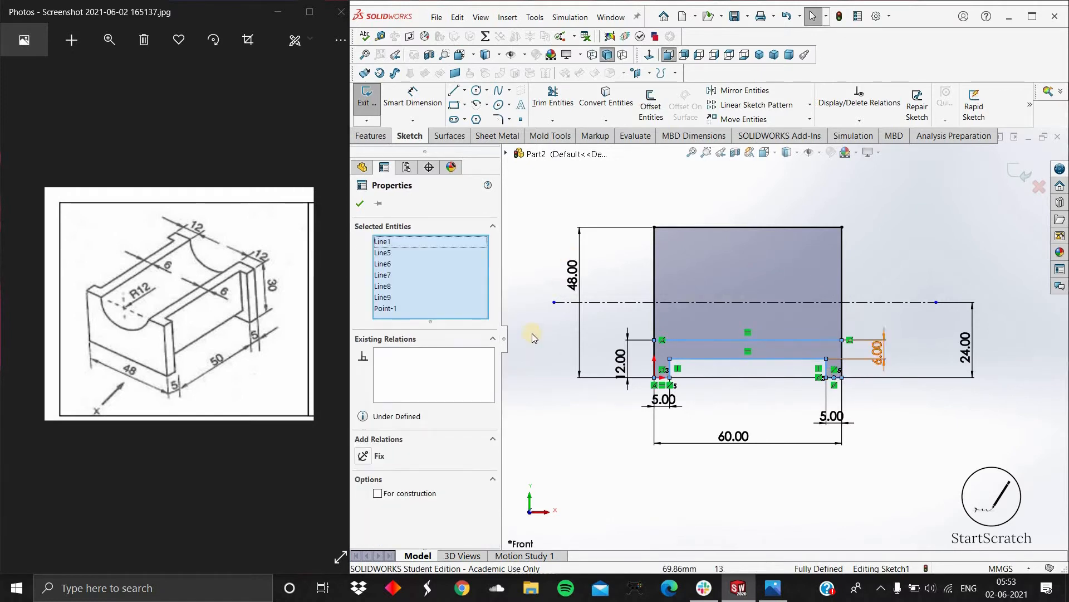
{"action": "left_click", "coordinate": [754, 93]}
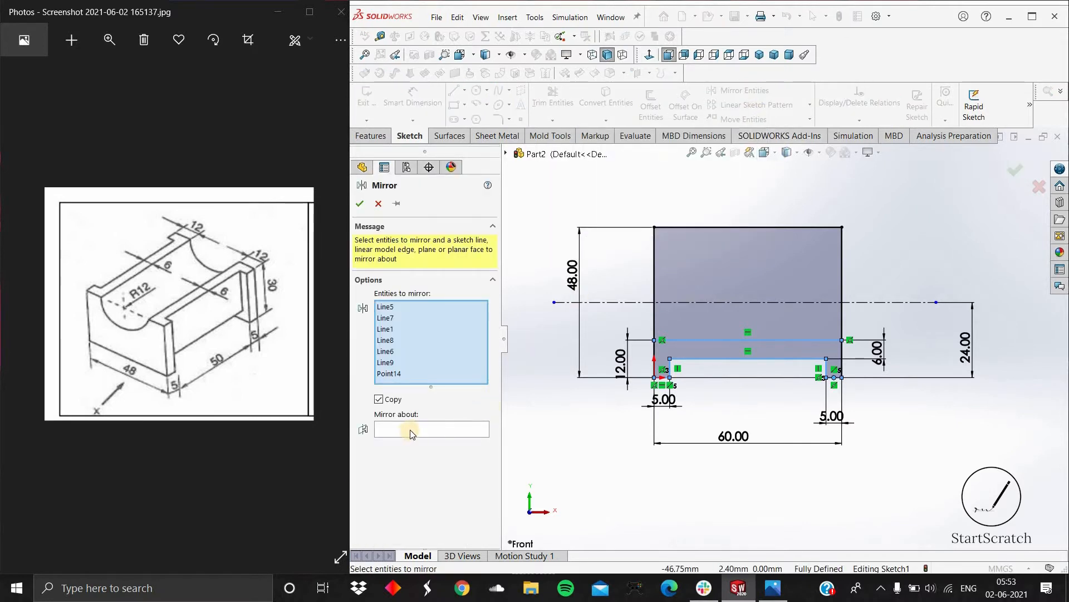
{"action": "left_click", "coordinate": [912, 302]}
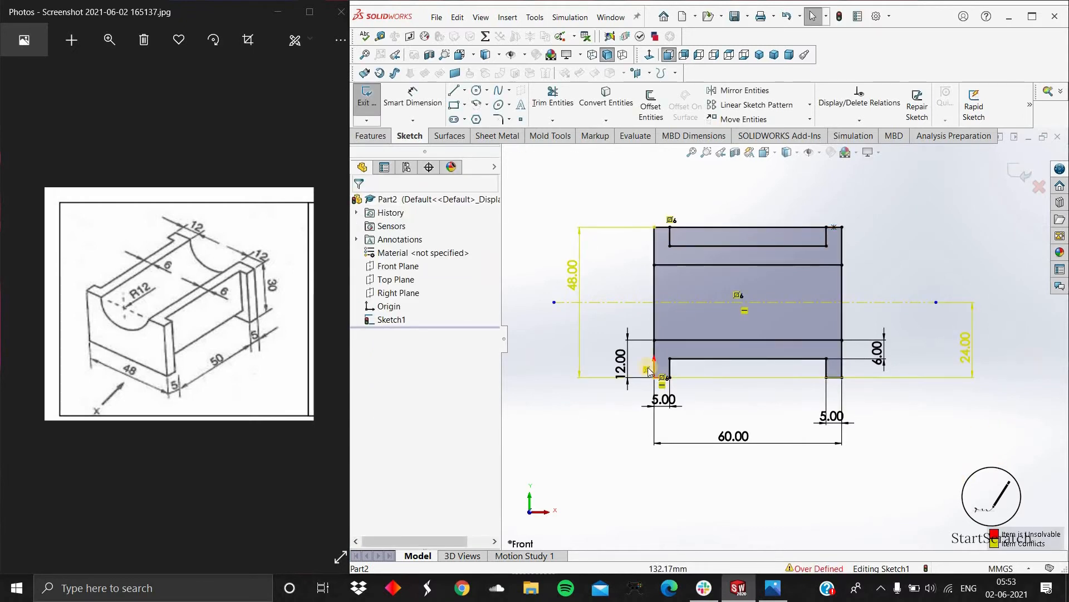
{"action": "right_click", "coordinate": [631, 343]}
{"action": "left_click", "coordinate": [630, 421]}
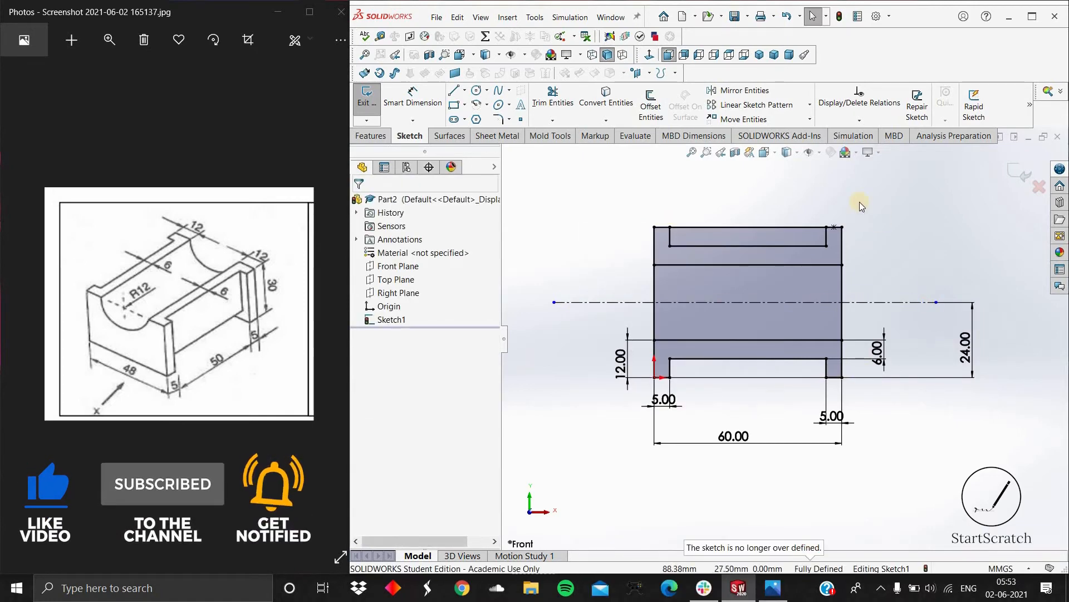
Step: Trim the top edge across the upper notch, both inner full-width lines, and the centerline's portion inside the profile
{"action": "left_click", "coordinate": [552, 96]}
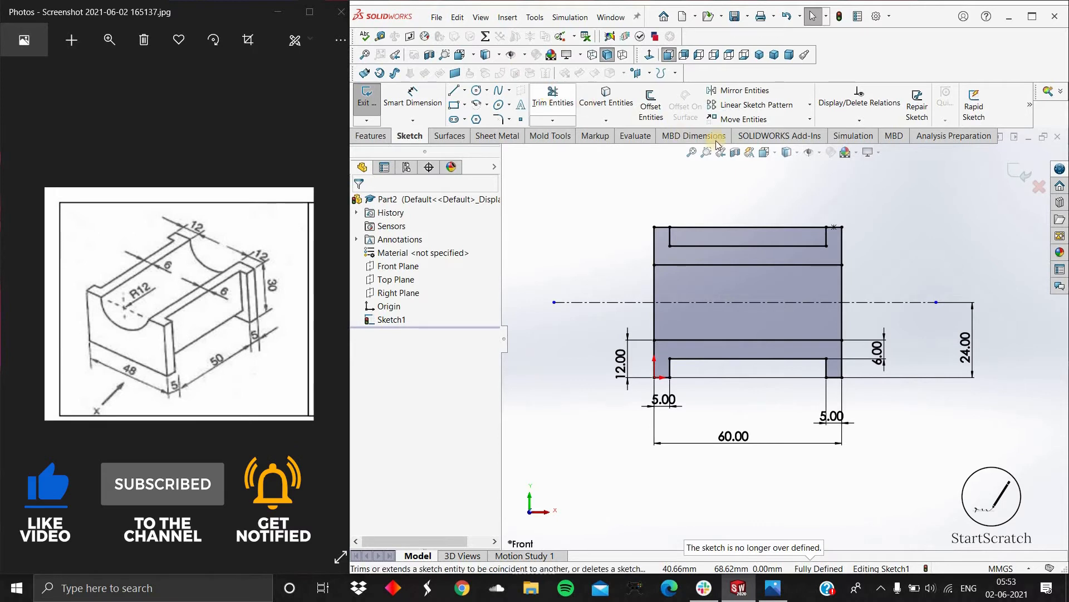
{"action": "left_click_drag", "start_coordinate": [720, 236], "coordinate": [853, 217]}
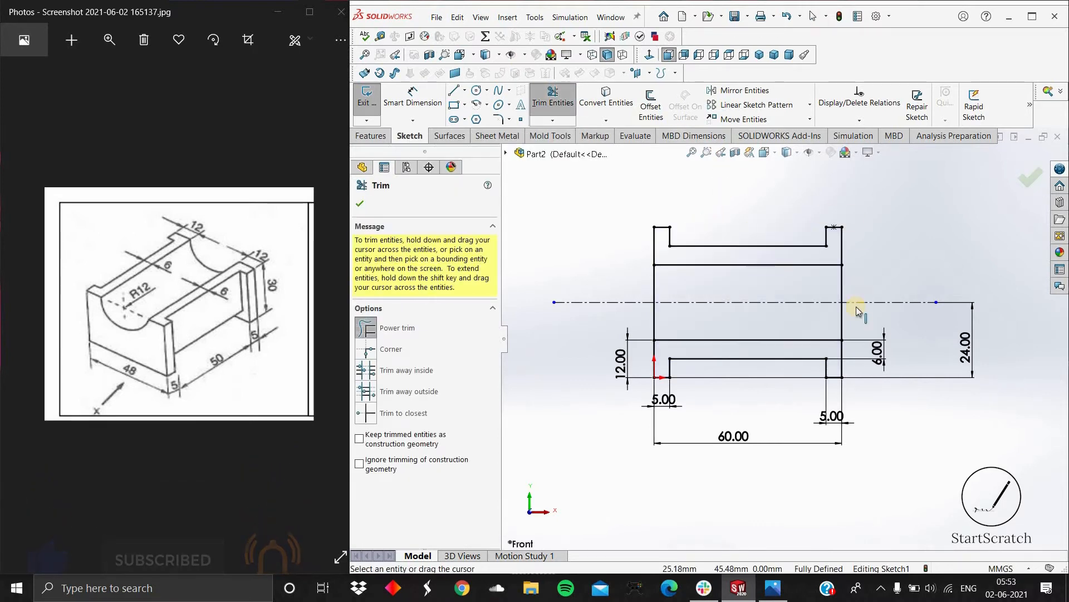
{"action": "left_click", "coordinate": [685, 267]}
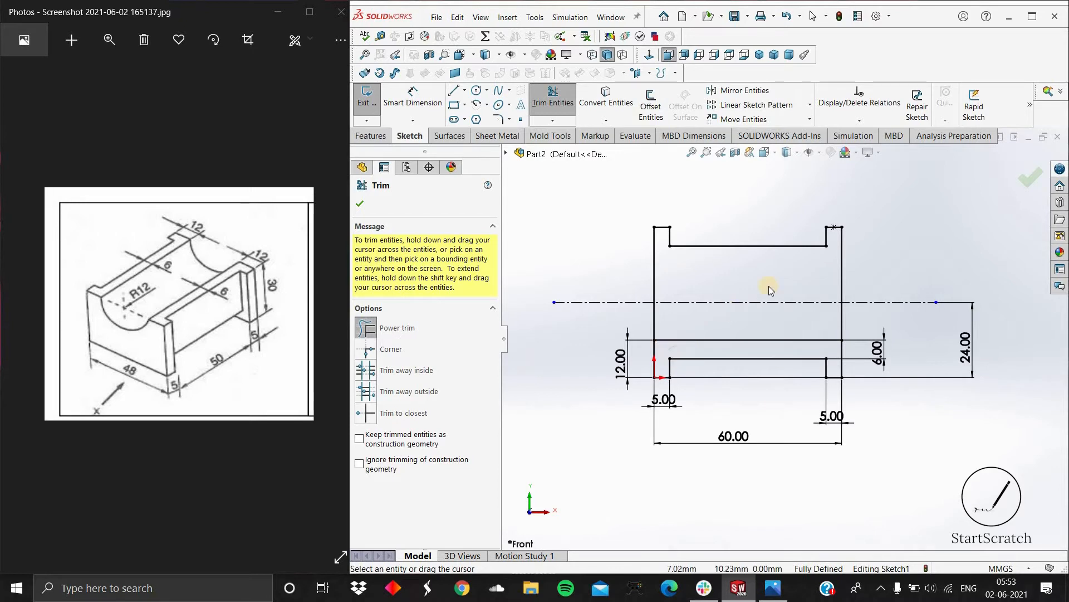
{"action": "left_click", "coordinate": [739, 289]}
{"action": "left_click_drag", "start_coordinate": [753, 281], "coordinate": [742, 324]}
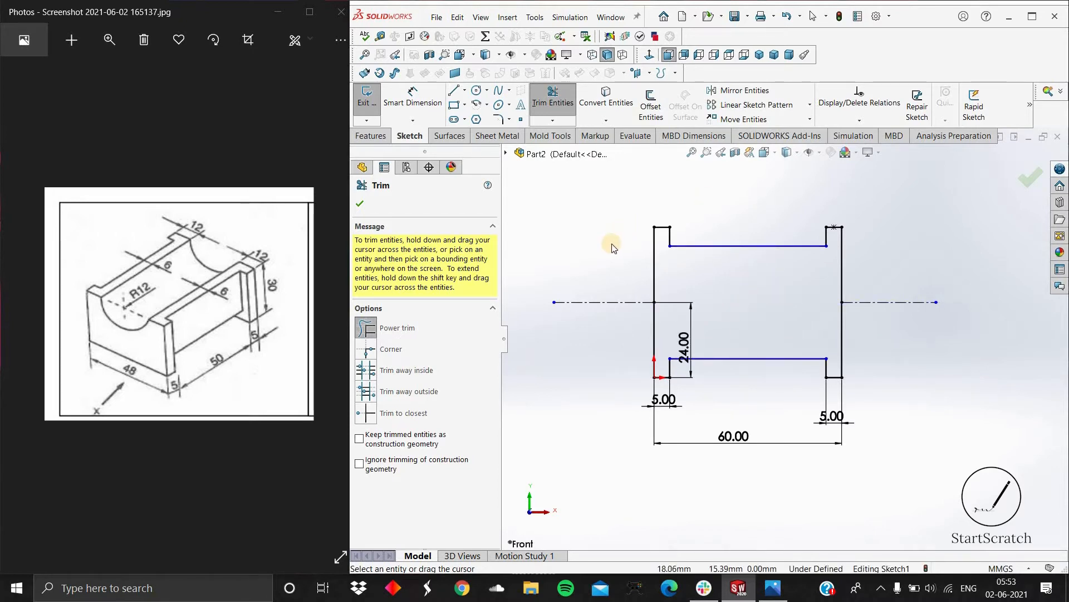
{"action": "key", "text": "Escape"}
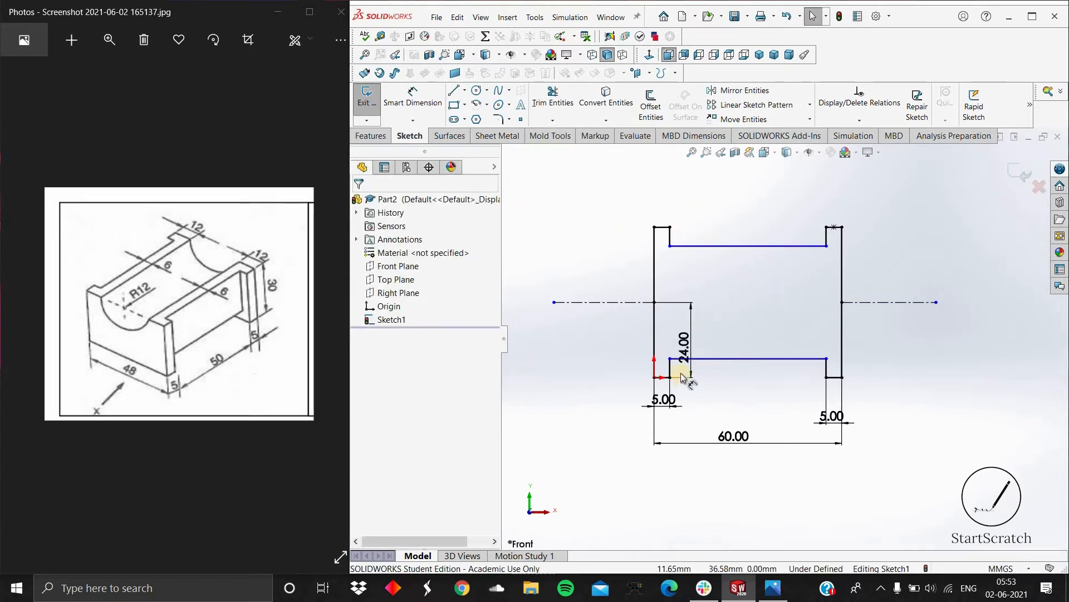
Step: Move the 24 mm dimension outside the profile's left edge and check the relations on two inner notch corner points
{"action": "scroll", "coordinate": [752, 326], "scroll_direction": "down", "scroll_amount": 3}
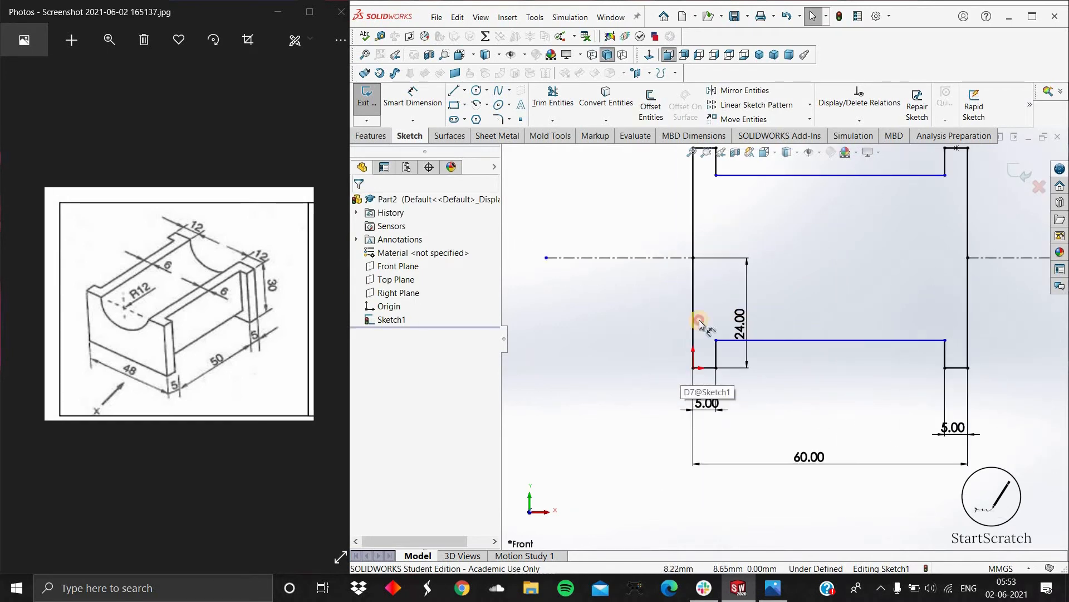
{"action": "left_click_drag", "start_coordinate": [648, 316], "coordinate": [629, 317]}
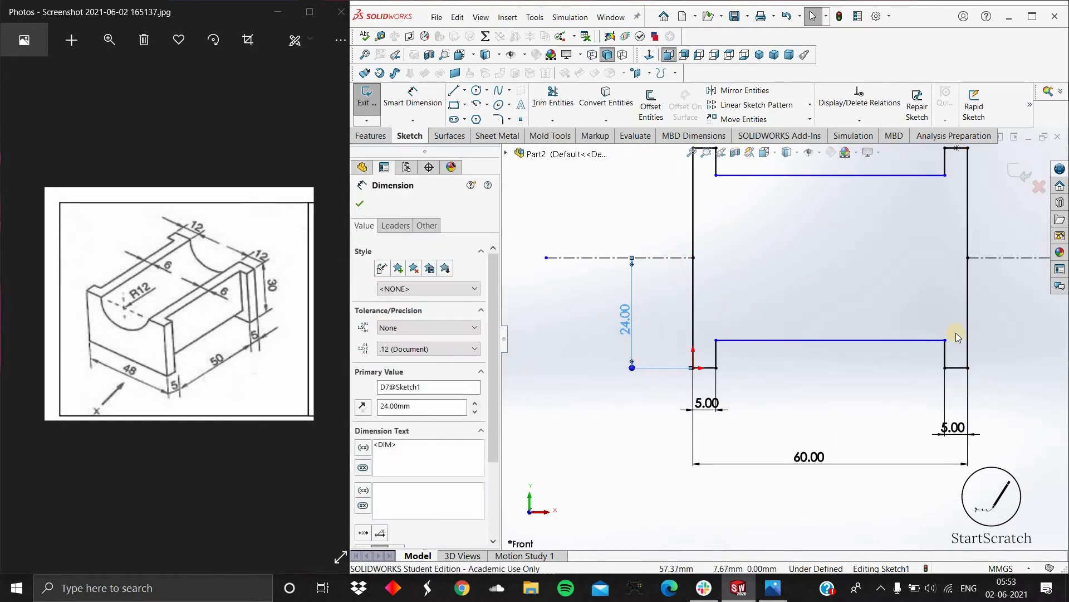
{"action": "scroll", "coordinate": [881, 221], "scroll_direction": "up", "scroll_amount": 2}
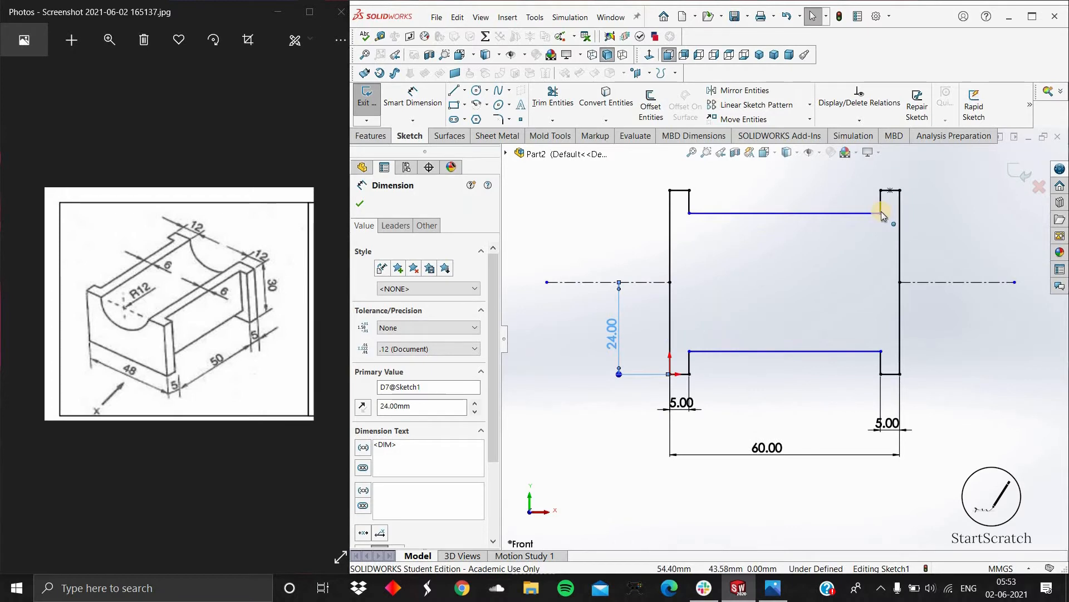
{"action": "left_click", "coordinate": [880, 214]}
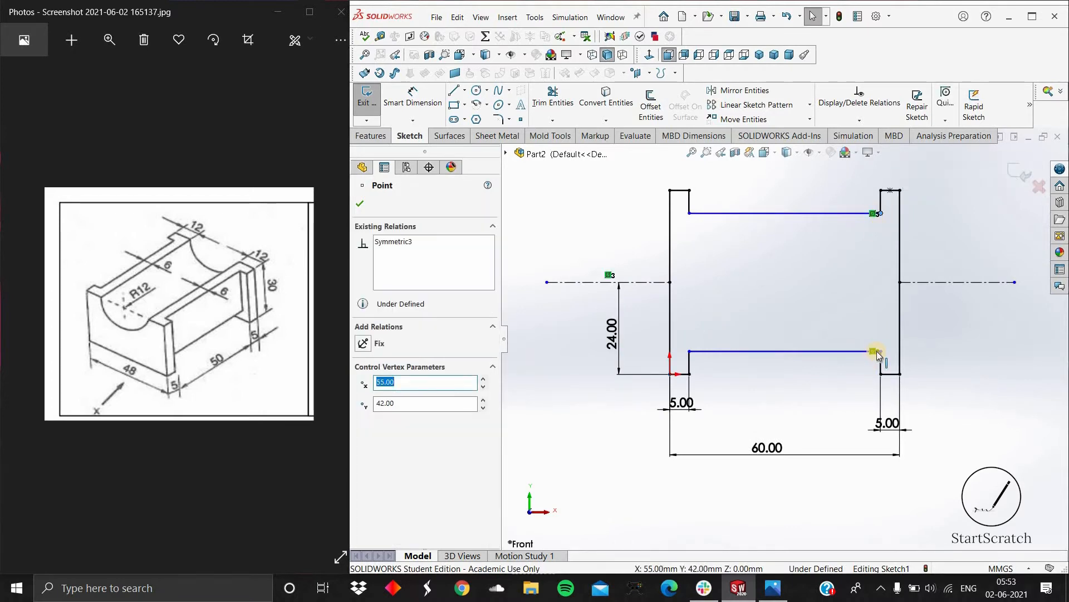
{"action": "left_click", "coordinate": [688, 351]}
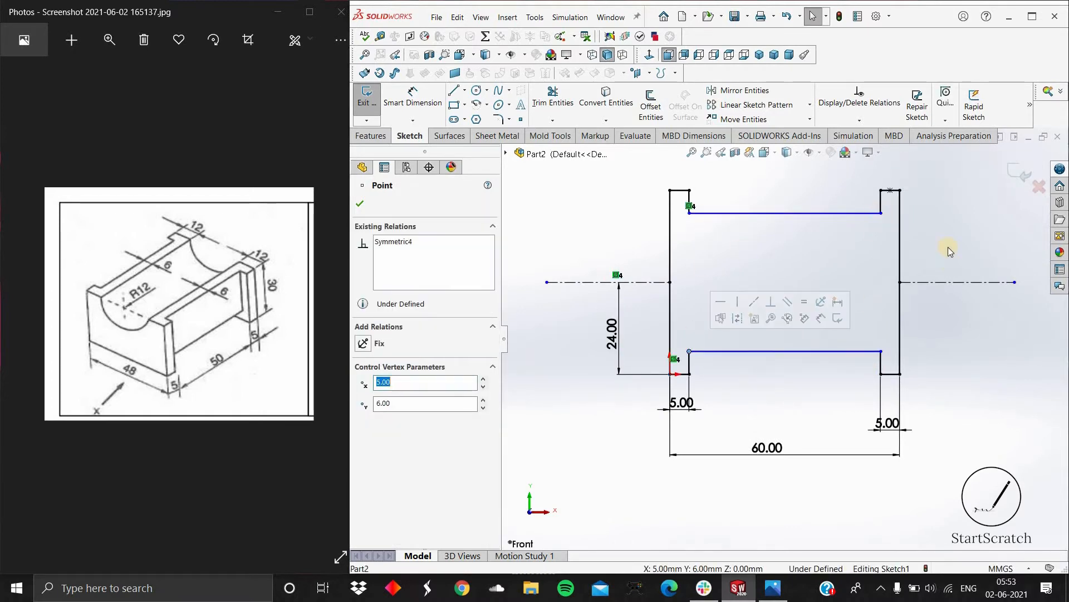
Step: Trim away the remaining centerline pieces on both sides of the profile
{"action": "left_click", "coordinate": [552, 96]}
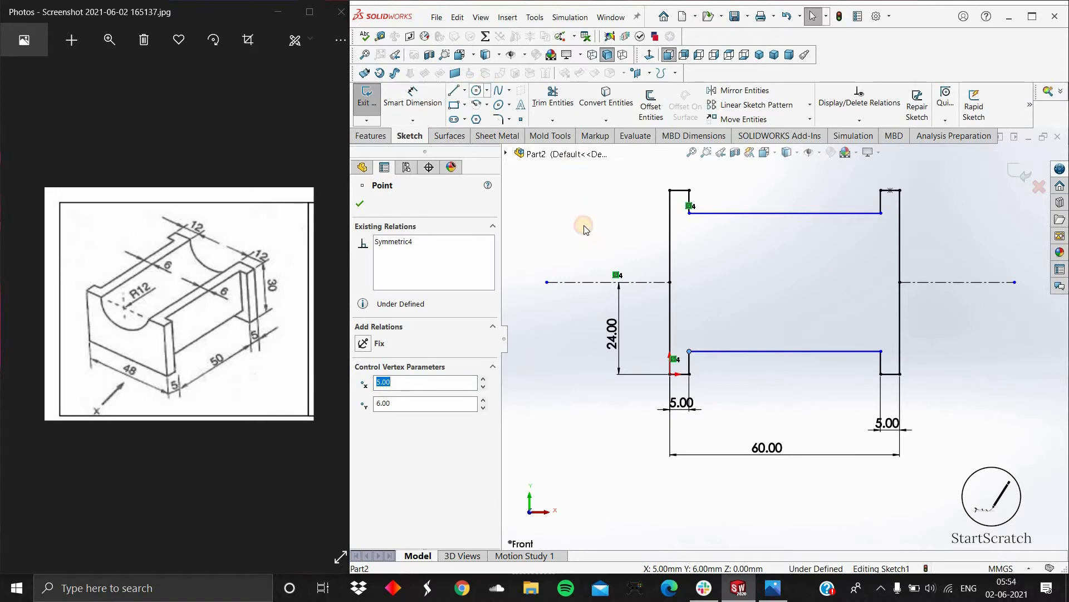
{"action": "left_click_drag", "start_coordinate": [989, 243], "coordinate": [982, 295]}
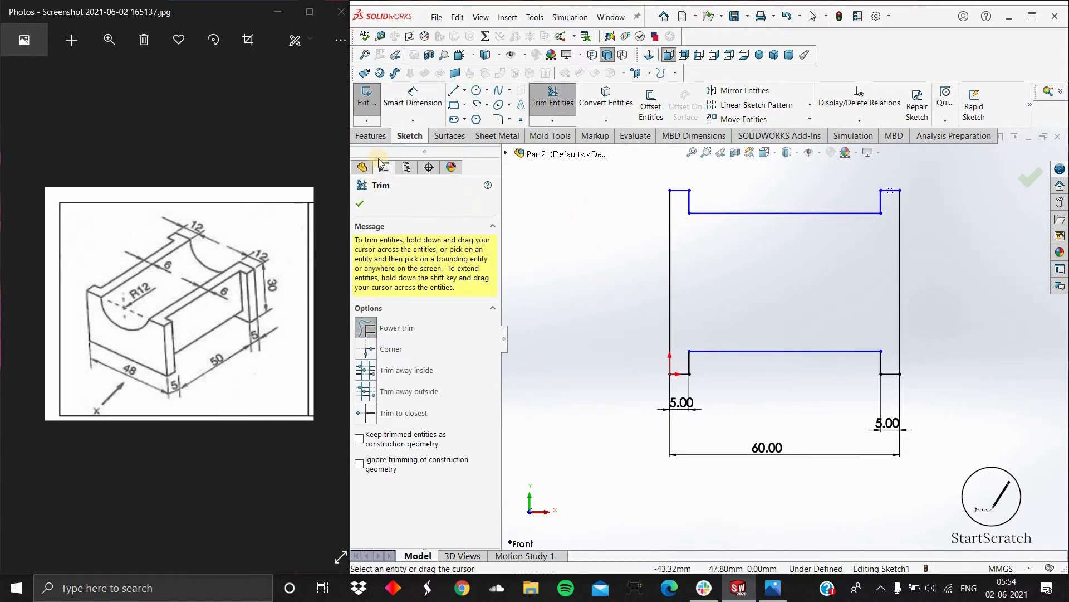
{"action": "key", "text": "Escape"}
Step: Extrude the closed H-shaped profile region as a blind boss to a depth of 30 mm
{"action": "left_click", "coordinate": [371, 136]}
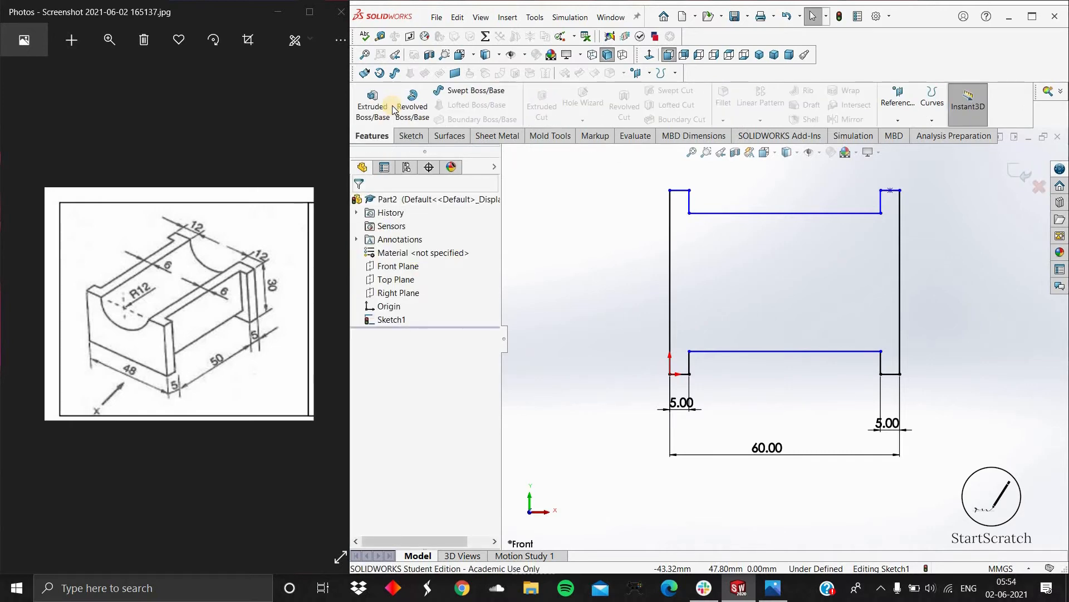
{"action": "left_click", "coordinate": [388, 105]}
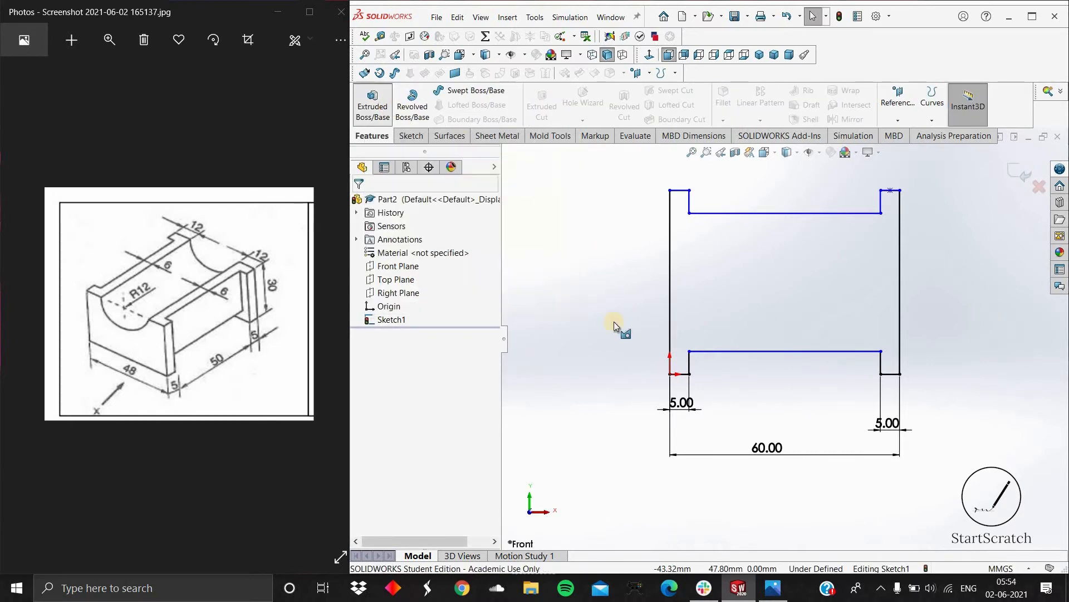
{"action": "left_click", "coordinate": [750, 319]}
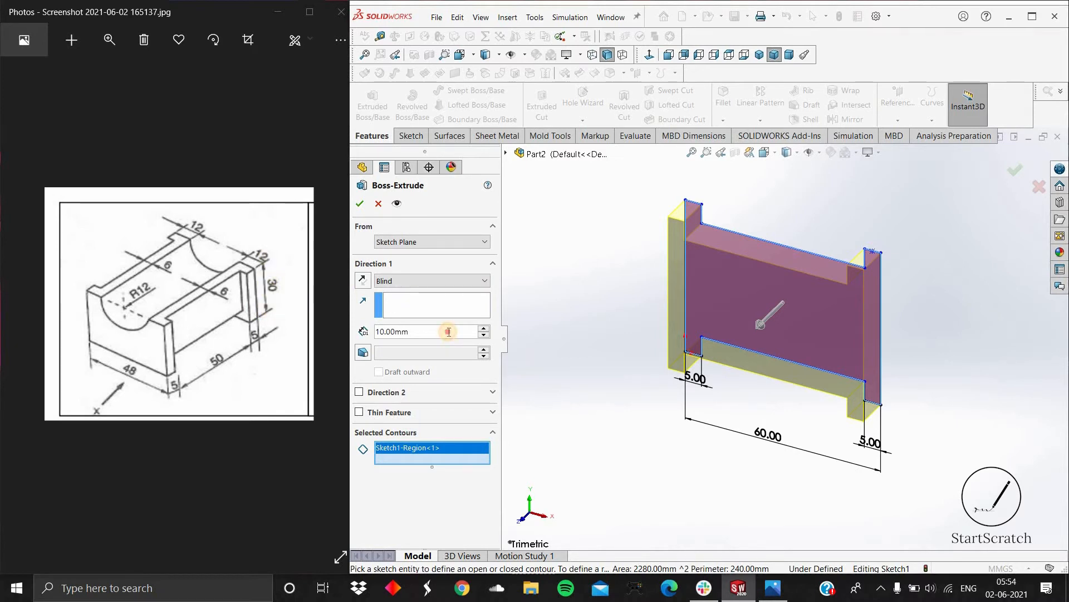
{"action": "type", "text": "30"}
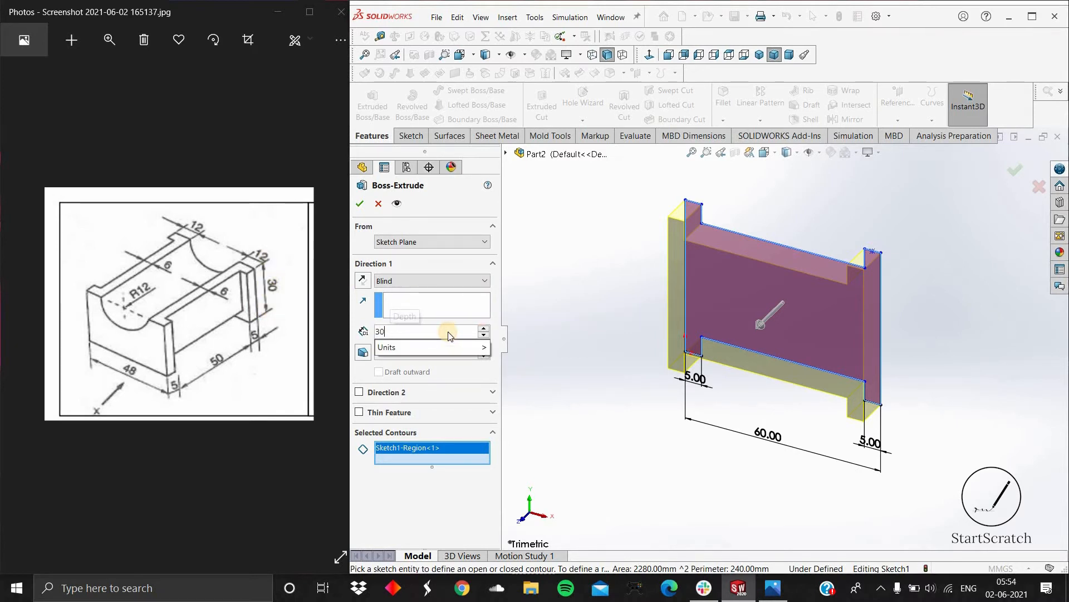
{"action": "key", "text": "Return"}
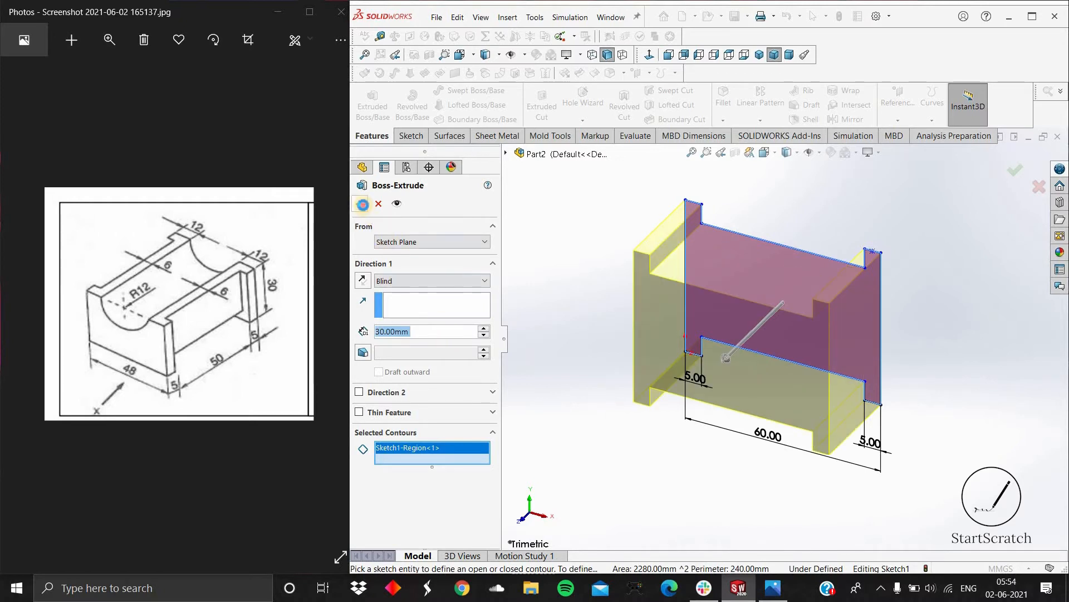
{"action": "left_click", "coordinate": [363, 204]}
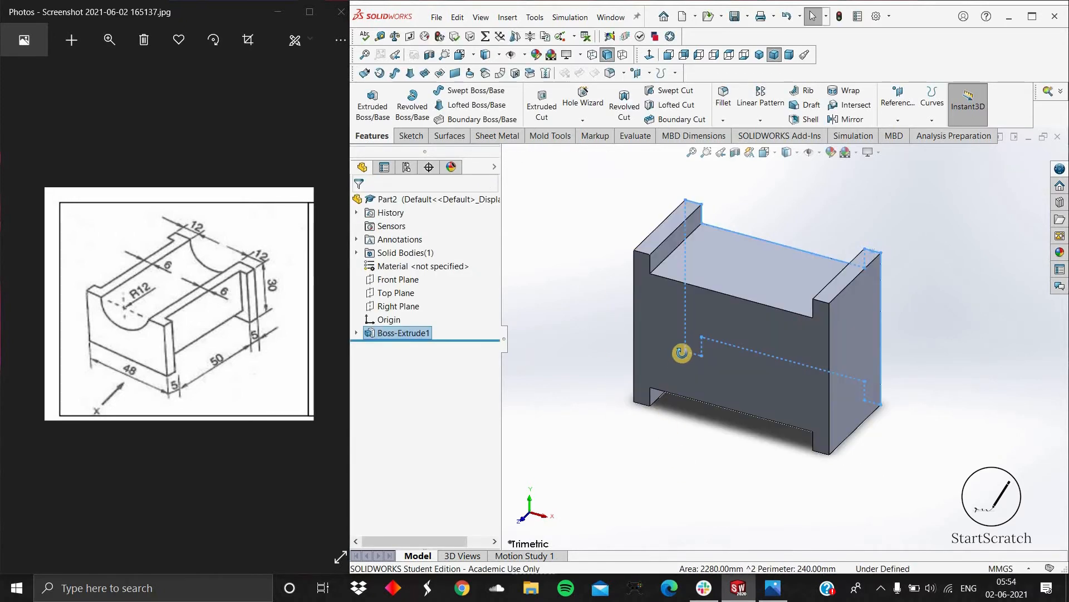
Step: Start a new sketch on the flat rectangular end face and orient the view normal to it with the 48 mm side horizontal
{"action": "middle_click_drag", "start_coordinate": [681, 353], "coordinate": [719, 267]}
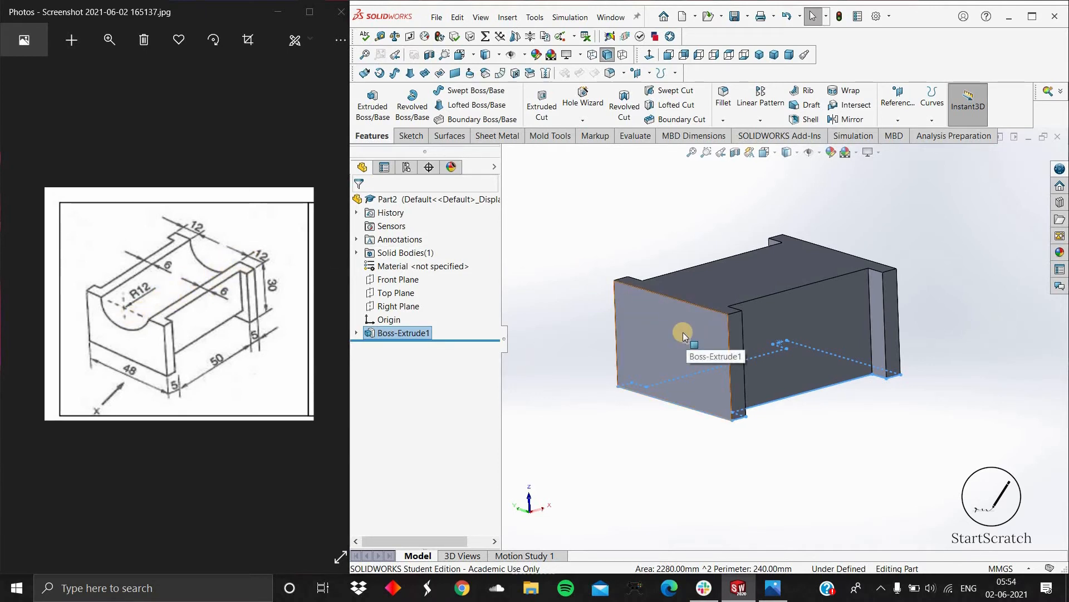
{"action": "left_click", "coordinate": [707, 326]}
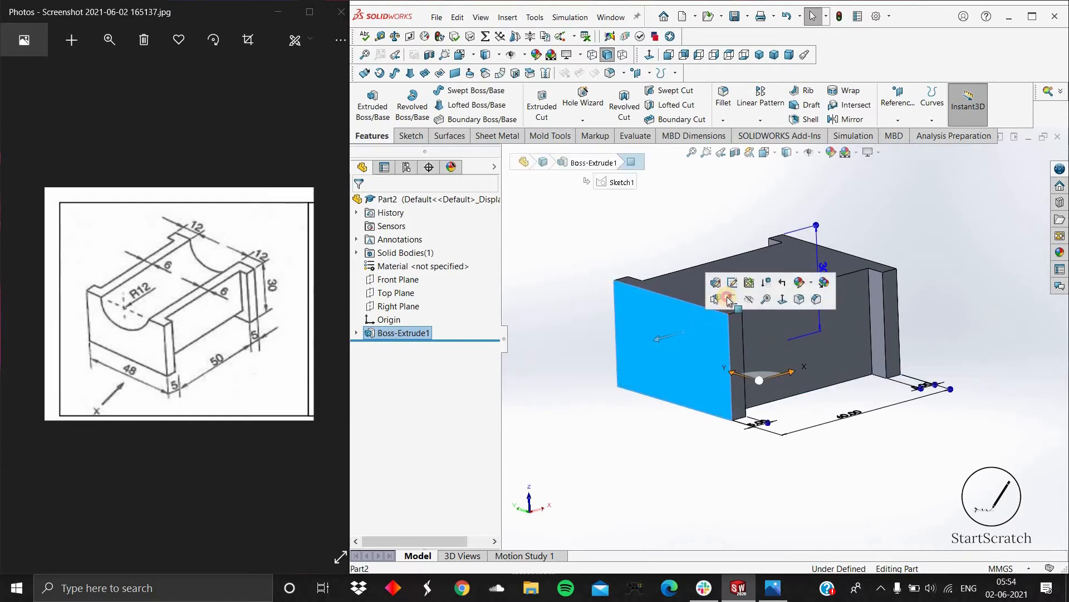
{"action": "left_click", "coordinate": [731, 300]}
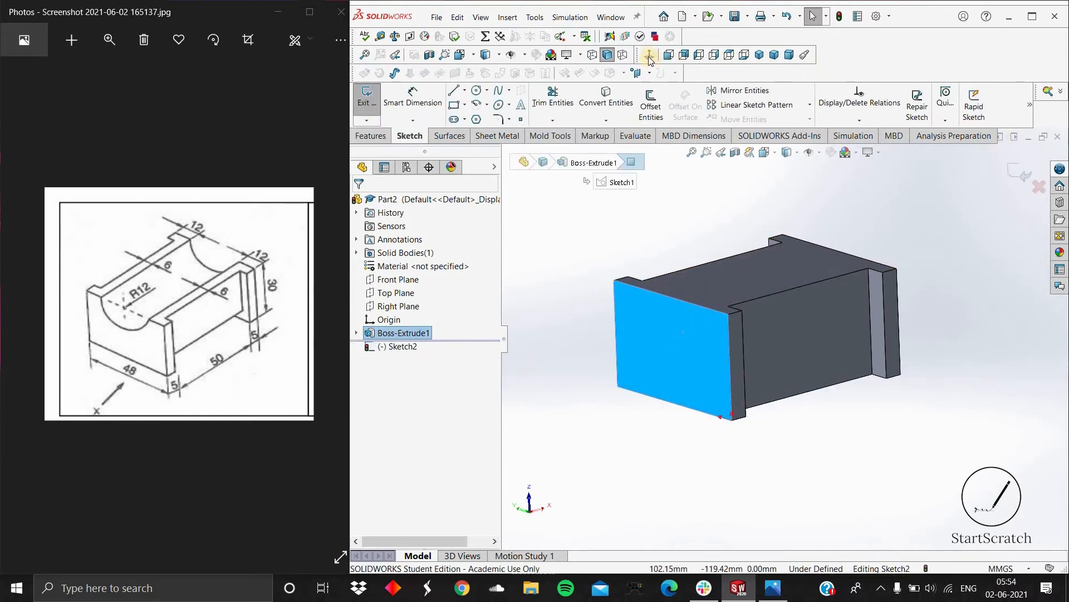
{"action": "scroll", "coordinate": [884, 380], "scroll_direction": "up", "scroll_amount": 2}
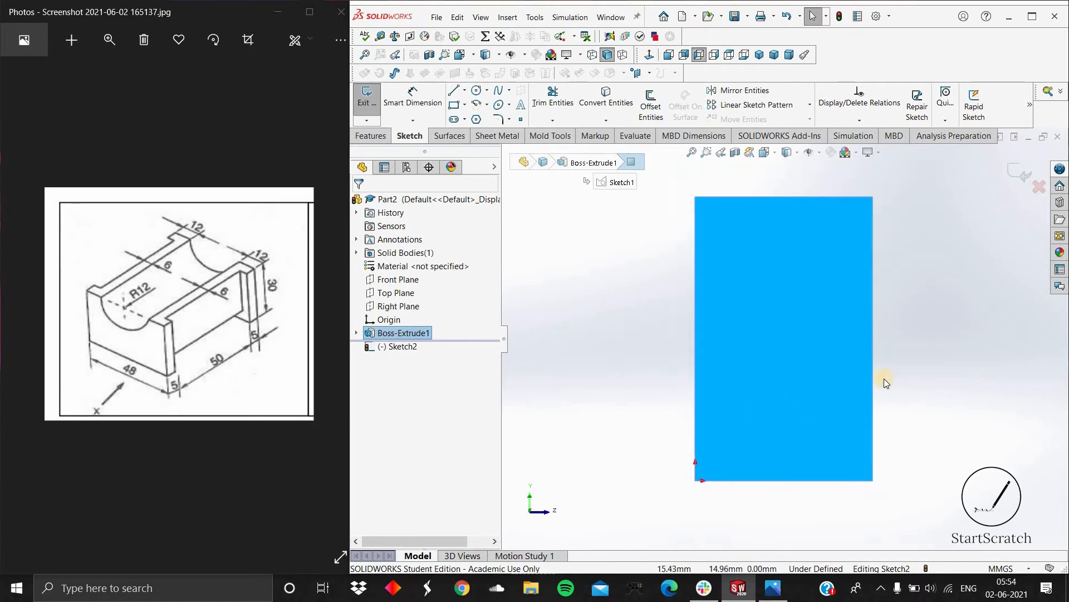
{"action": "middle_click_drag", "start_coordinate": [840, 335], "coordinate": [755, 392]}
{"action": "key", "text": "space"}
{"action": "key", "text": "ctrl+8"}
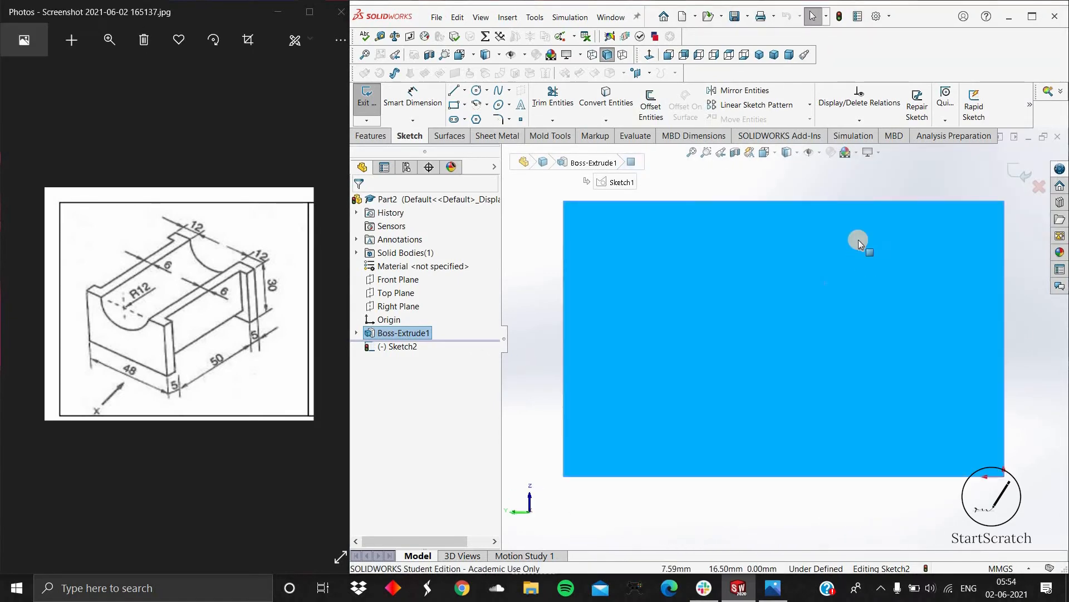
{"action": "scroll", "coordinate": [858, 239], "scroll_direction": "up", "scroll_amount": 4}
{"action": "scroll", "coordinate": [778, 216], "scroll_direction": "down", "scroll_amount": 2}
{"action": "left_click", "coordinate": [777, 216]}
Step: Sketch a centerpoint arc as a downward semicircle of about 10.8 mm radius, centred on the midpoint of the end face's top edge
{"action": "left_click", "coordinate": [487, 105]}
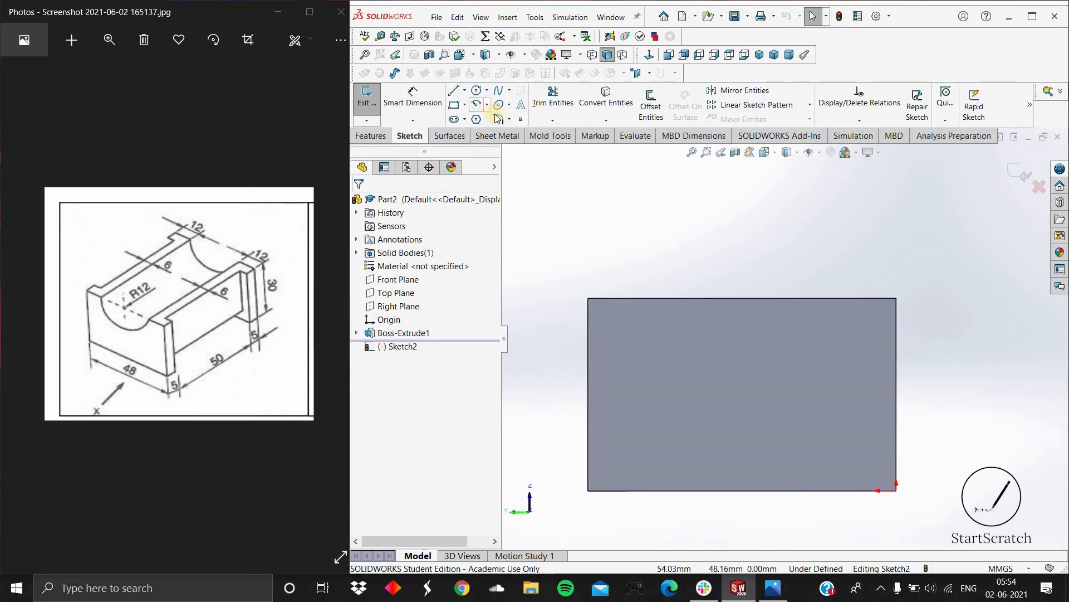
{"action": "left_click", "coordinate": [504, 120]}
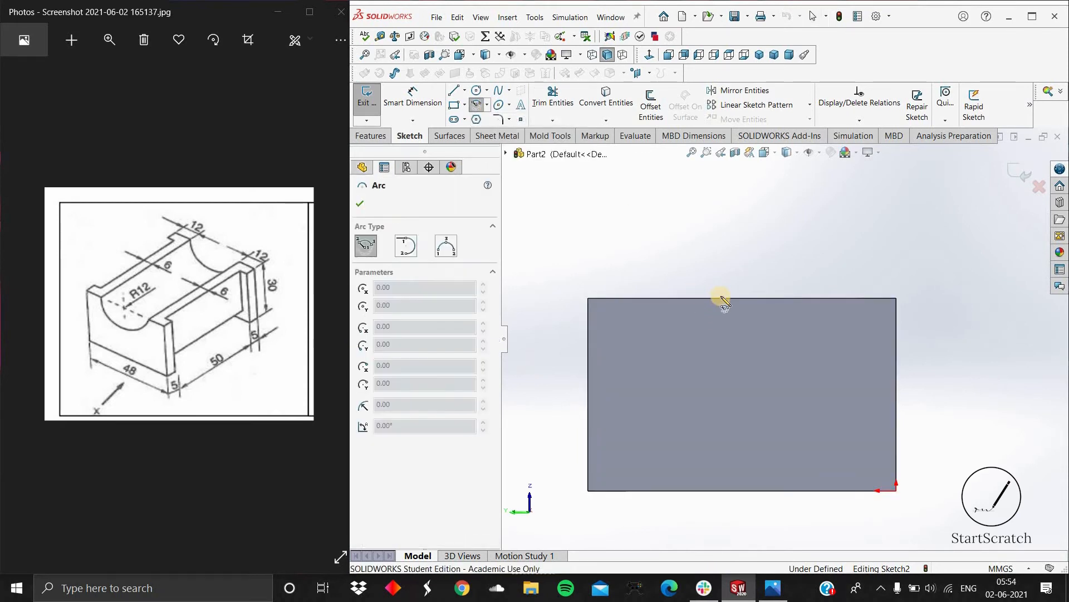
{"action": "left_click", "coordinate": [742, 298]}
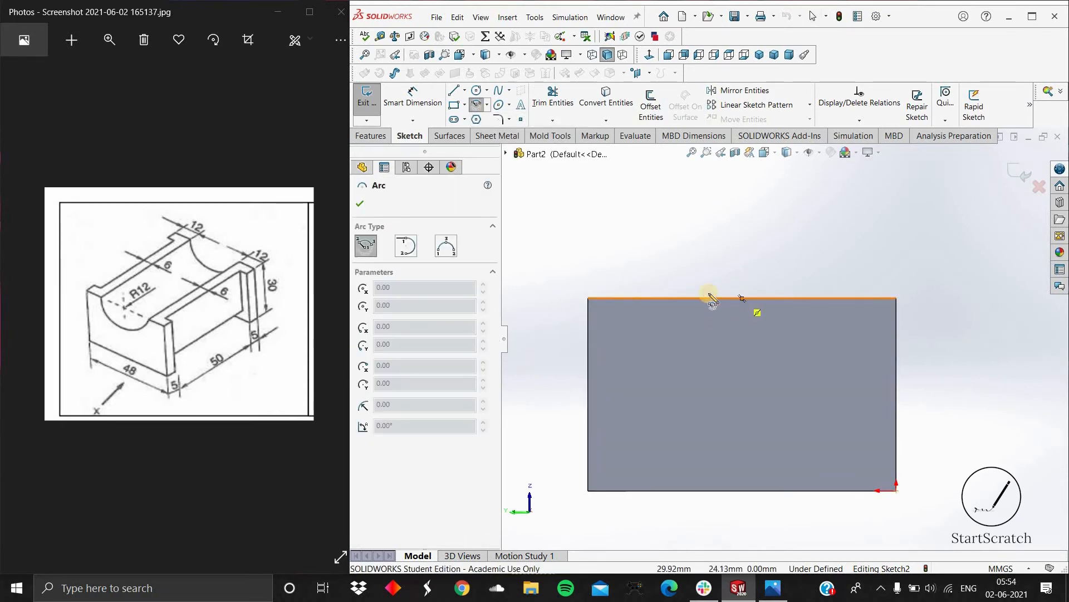
{"action": "left_click", "coordinate": [674, 299]}
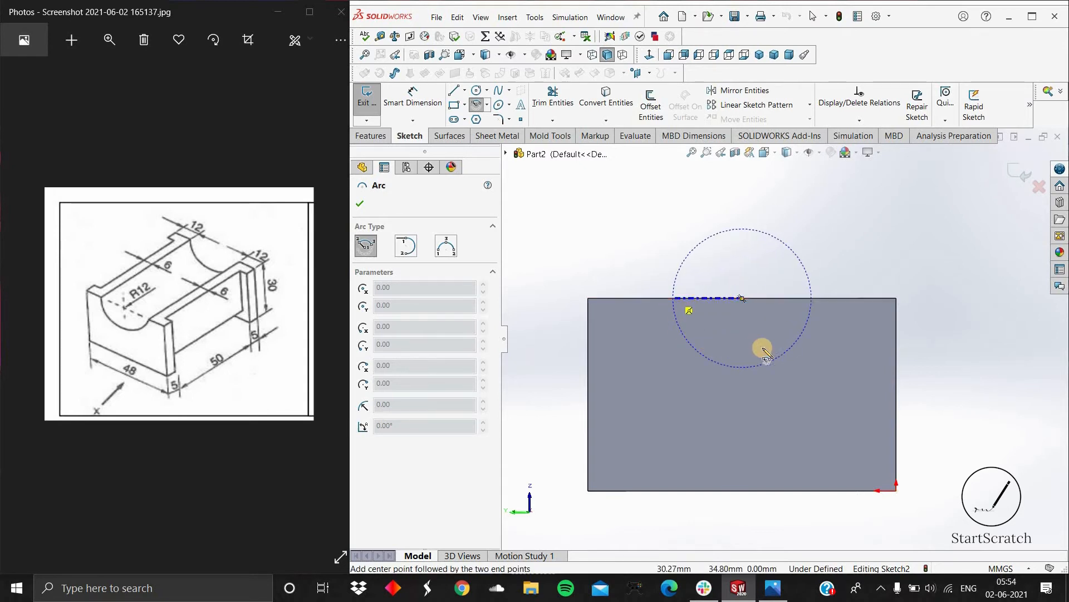
{"action": "left_click", "coordinate": [811, 298]}
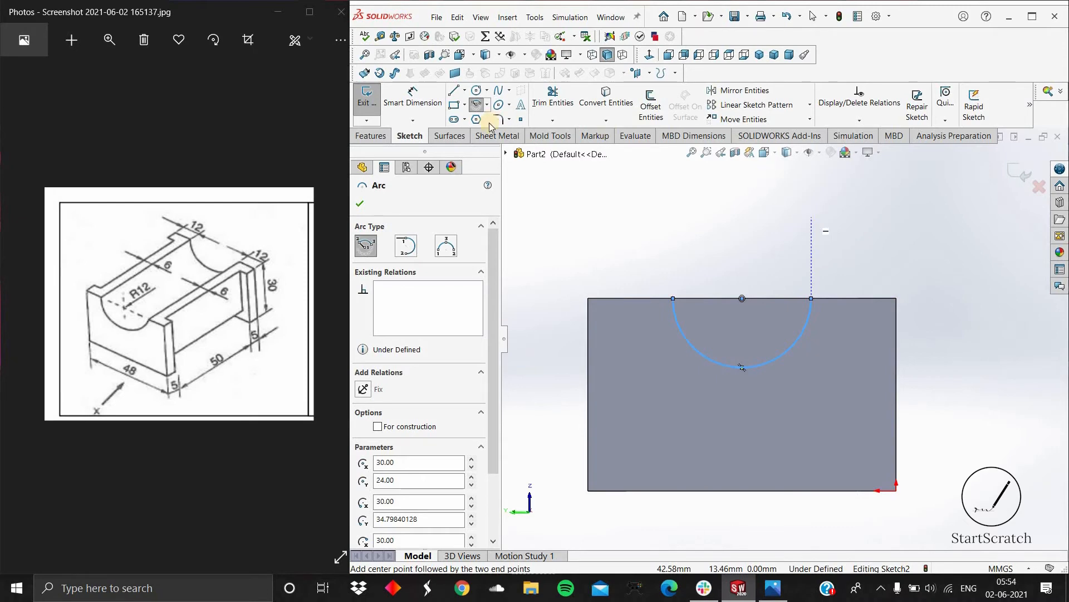
{"action": "key", "text": "Escape"}
Step: Dimension the semicircle's radius and set it to 12 mm
{"action": "left_click", "coordinate": [433, 99]}
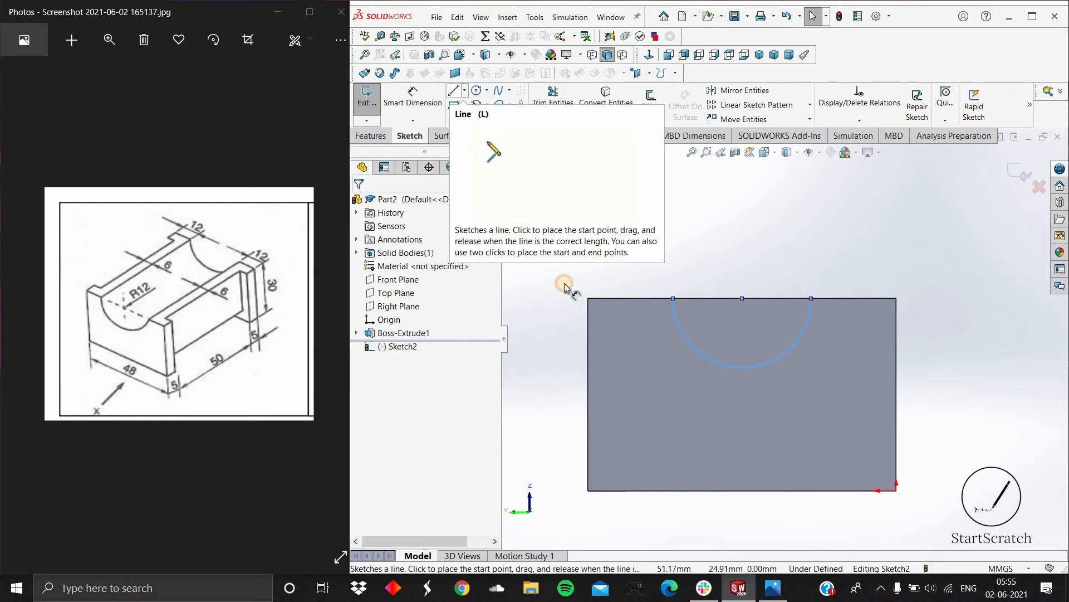
{"action": "left_click", "coordinate": [763, 363]}
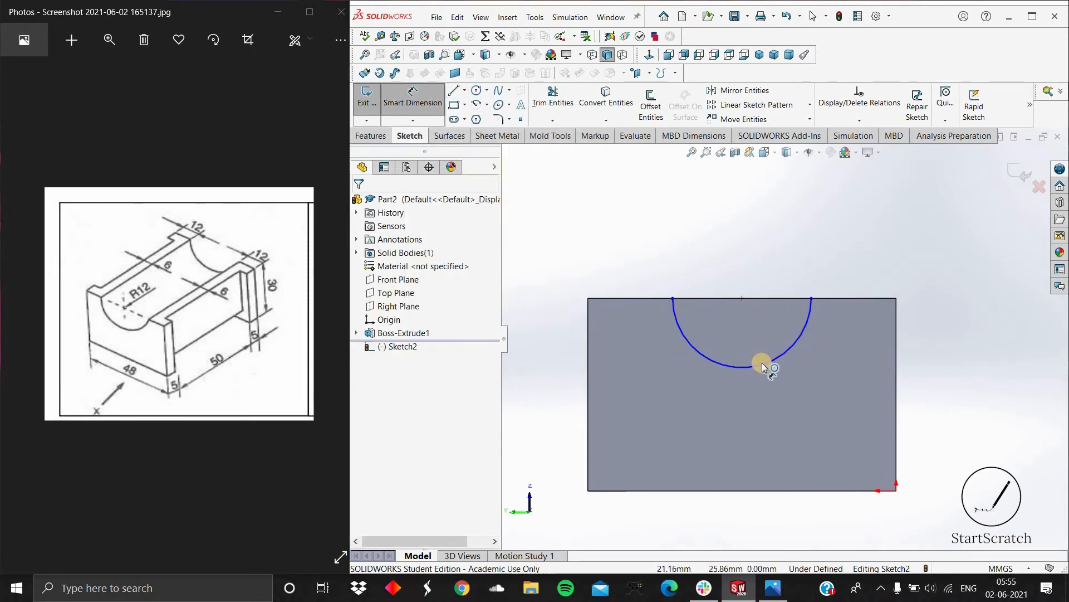
{"action": "left_click", "coordinate": [675, 244]}
{"action": "type", "text": "1"}
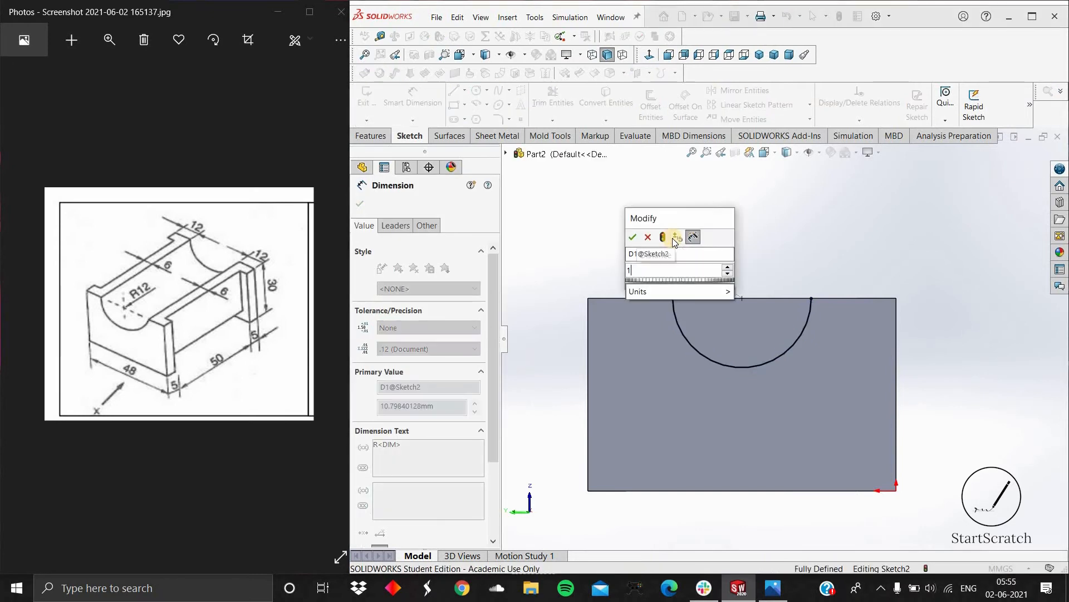
{"action": "type", "text": "2"}
{"action": "key", "text": "Return"}
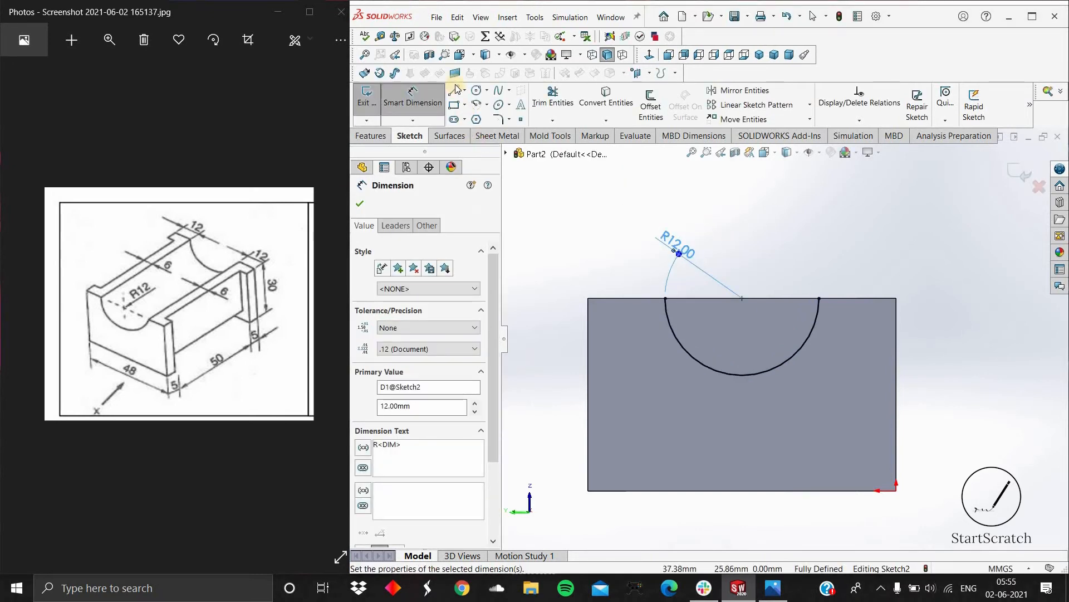
Step: Close the semicircle with a straight line between its two endpoints along the face's top edge
{"action": "left_click", "coordinate": [456, 92]}
{"action": "left_click", "coordinate": [666, 298]}
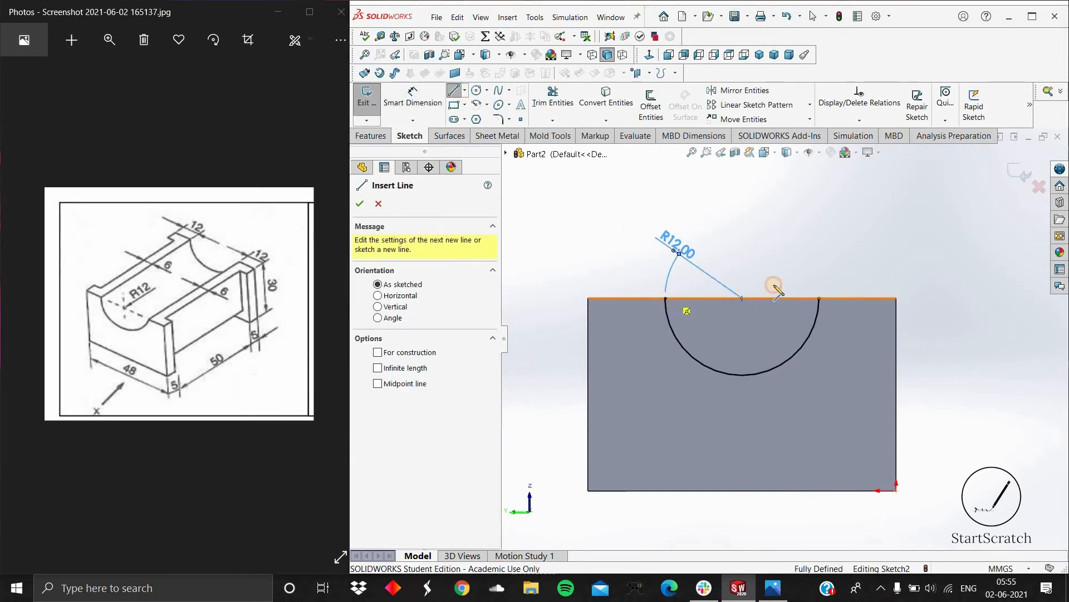
{"action": "left_click", "coordinate": [820, 299]}
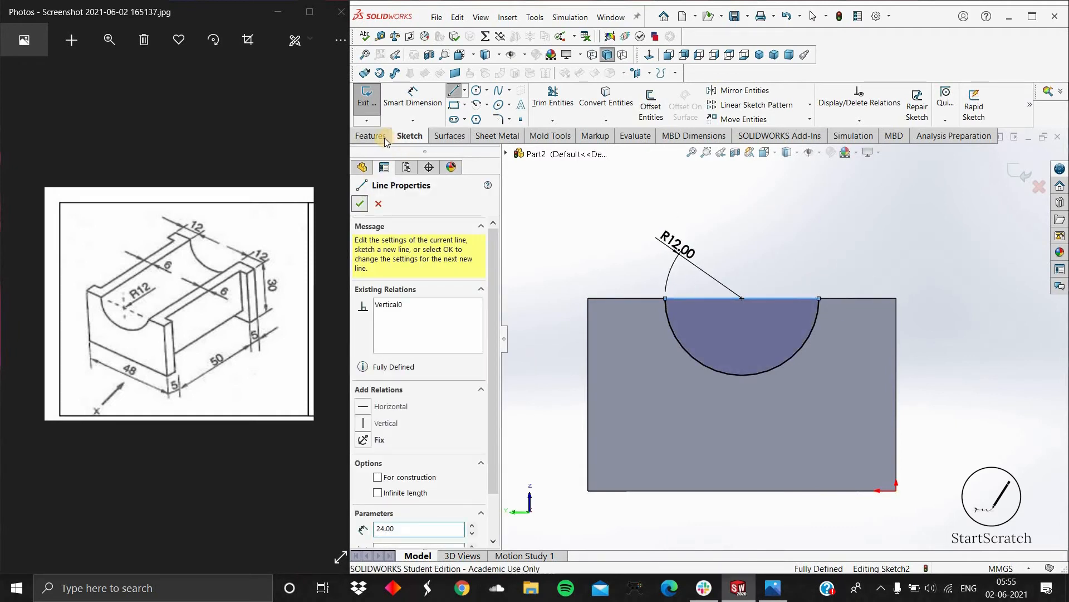
{"action": "left_click", "coordinate": [360, 204]}
{"action": "left_click", "coordinate": [360, 204]}
Step: Cut the closed semicircular profile along the full length of the block with an Extruded Cut set to Through All
{"action": "left_click", "coordinate": [370, 135]}
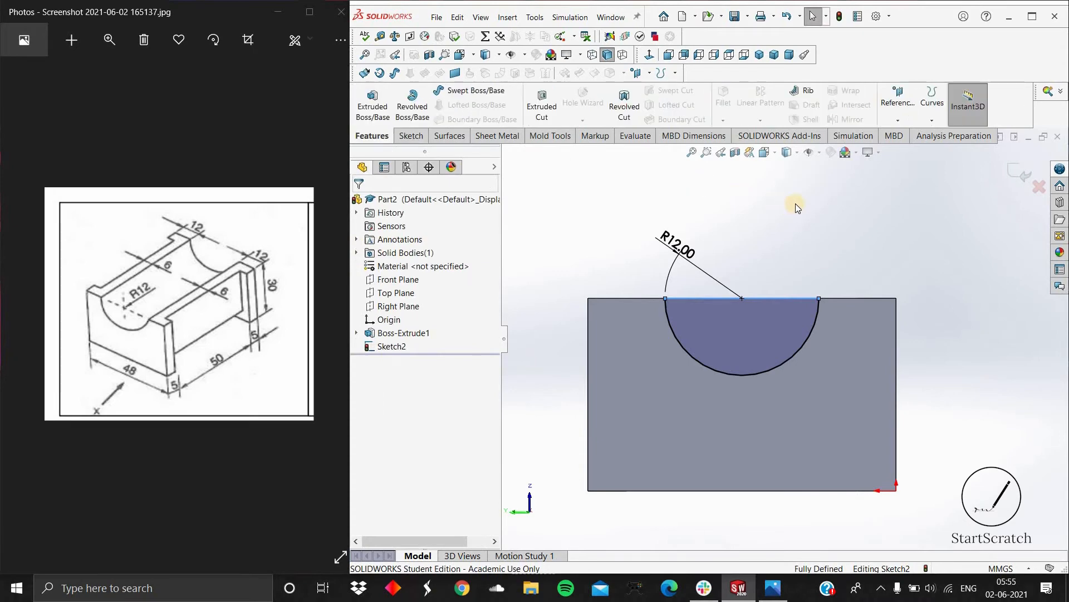
{"action": "middle_click_drag", "start_coordinate": [789, 221], "coordinate": [724, 241]}
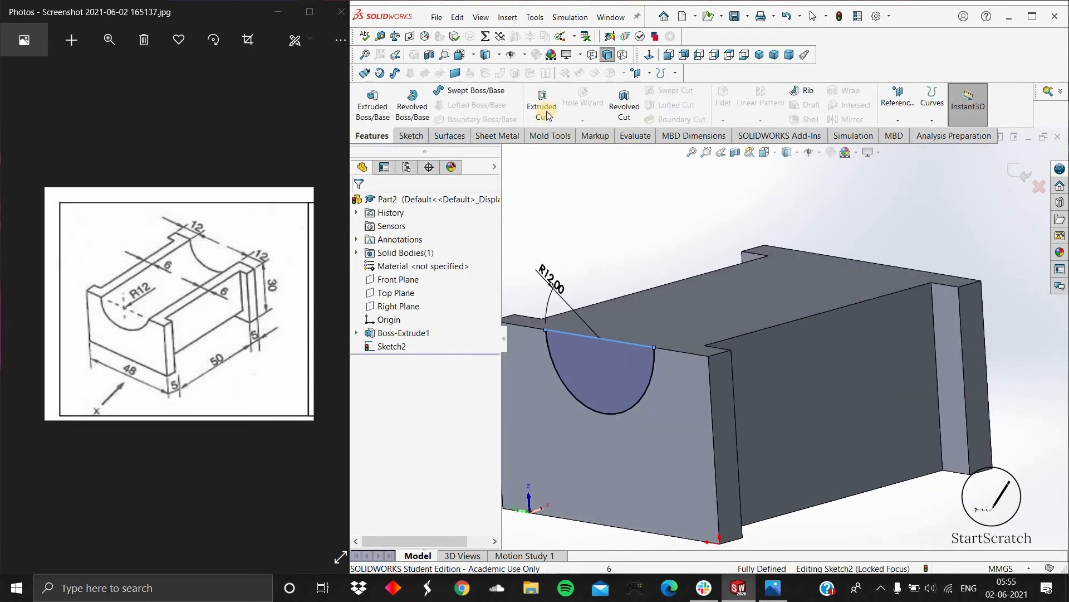
{"action": "left_click", "coordinate": [548, 111]}
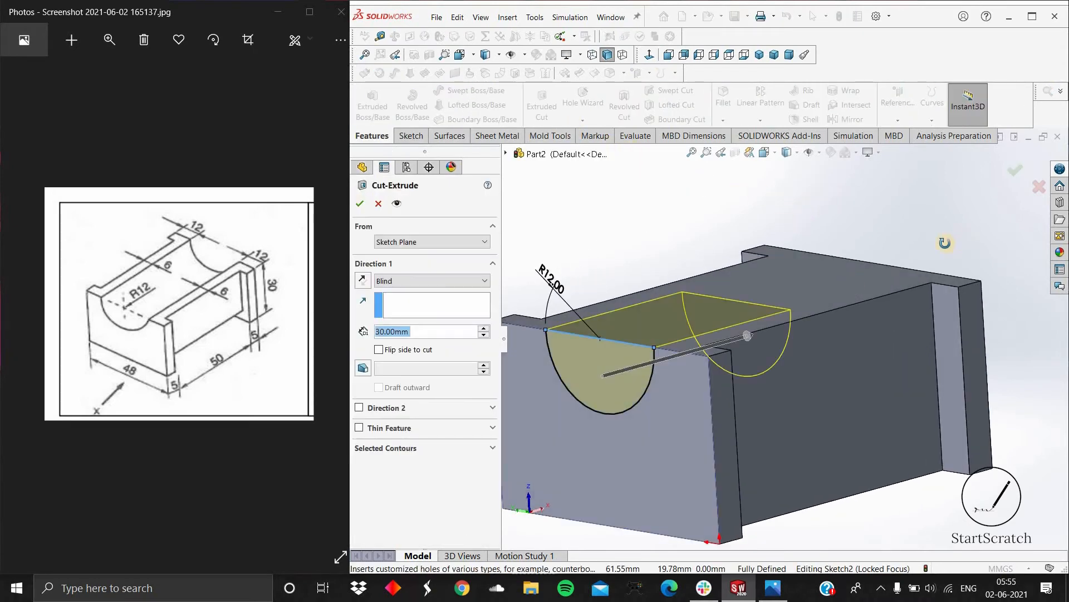
{"action": "middle_click_drag", "start_coordinate": [947, 261], "coordinate": [852, 271]}
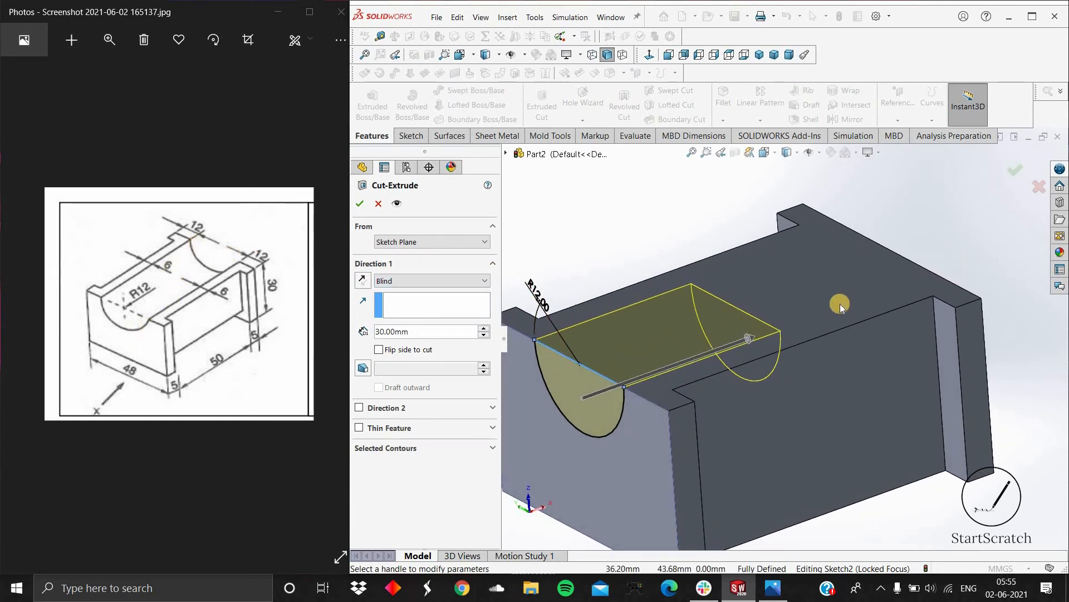
{"action": "left_click", "coordinate": [450, 281]}
{"action": "left_click", "coordinate": [415, 304]}
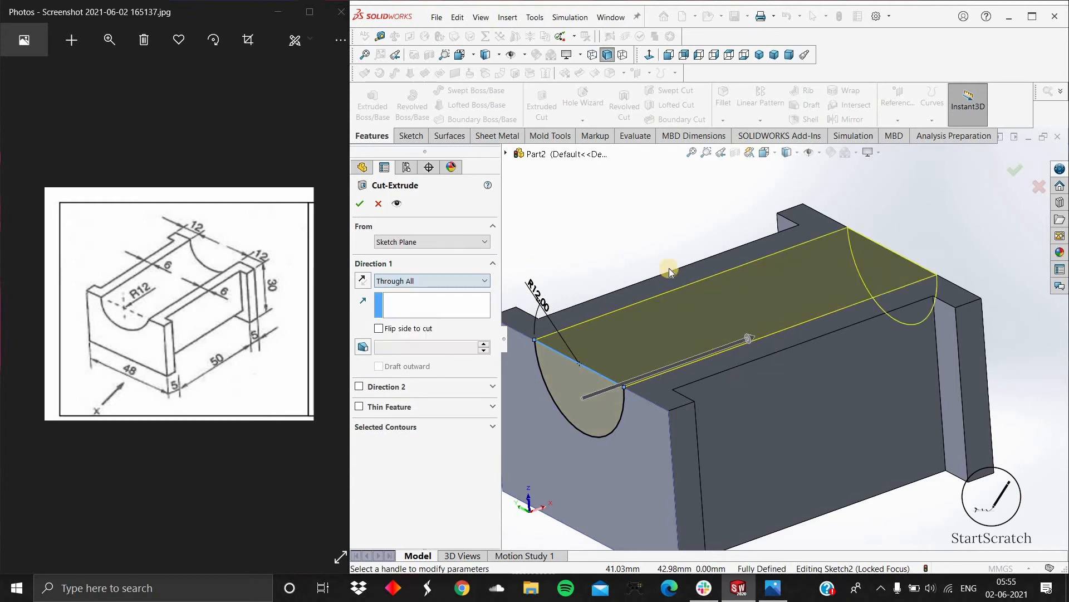
{"action": "scroll", "coordinate": [696, 320], "scroll_direction": "down", "scroll_amount": 3}
{"action": "middle_click_drag", "start_coordinate": [699, 323], "coordinate": [688, 329]}
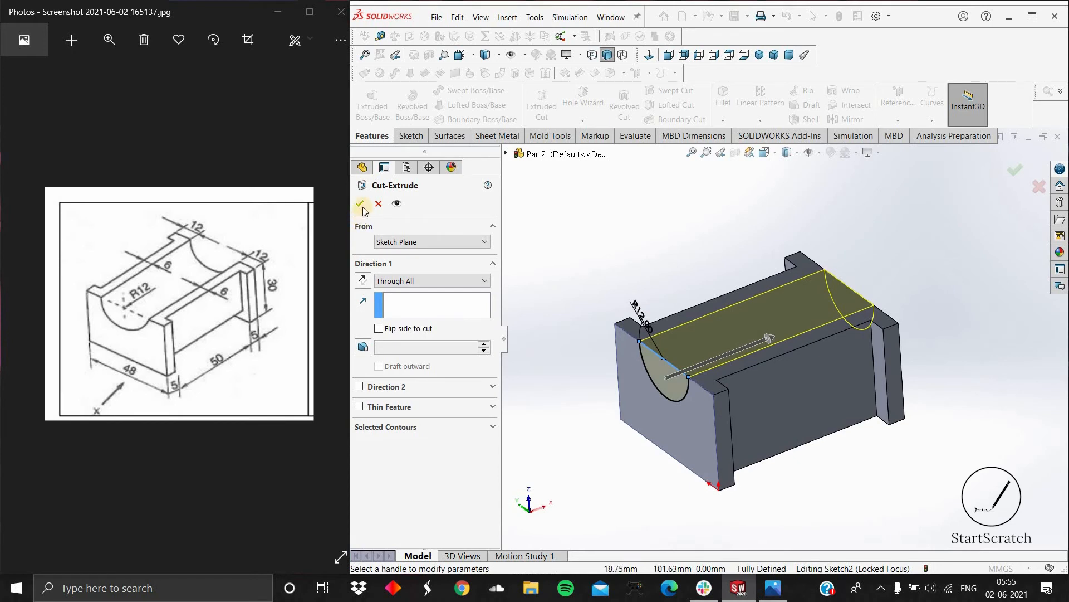
{"action": "key", "text": "Return"}
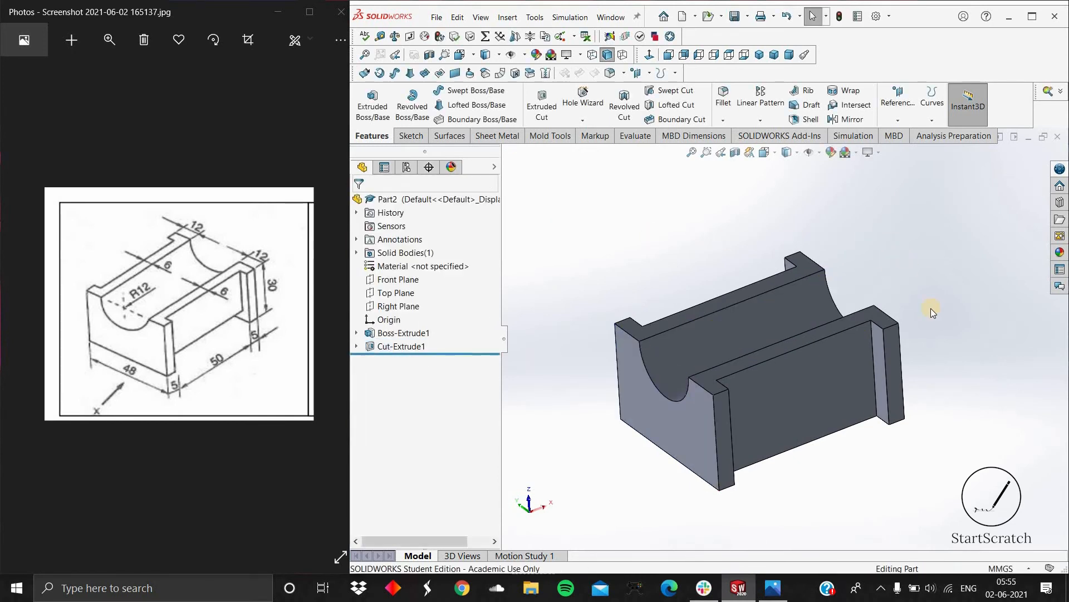
Step: Open the H-shaped base sketch of the boss extrusion for editing and orient the view normal to it
{"action": "middle_click_drag", "start_coordinate": [862, 315], "coordinate": [861, 406]}
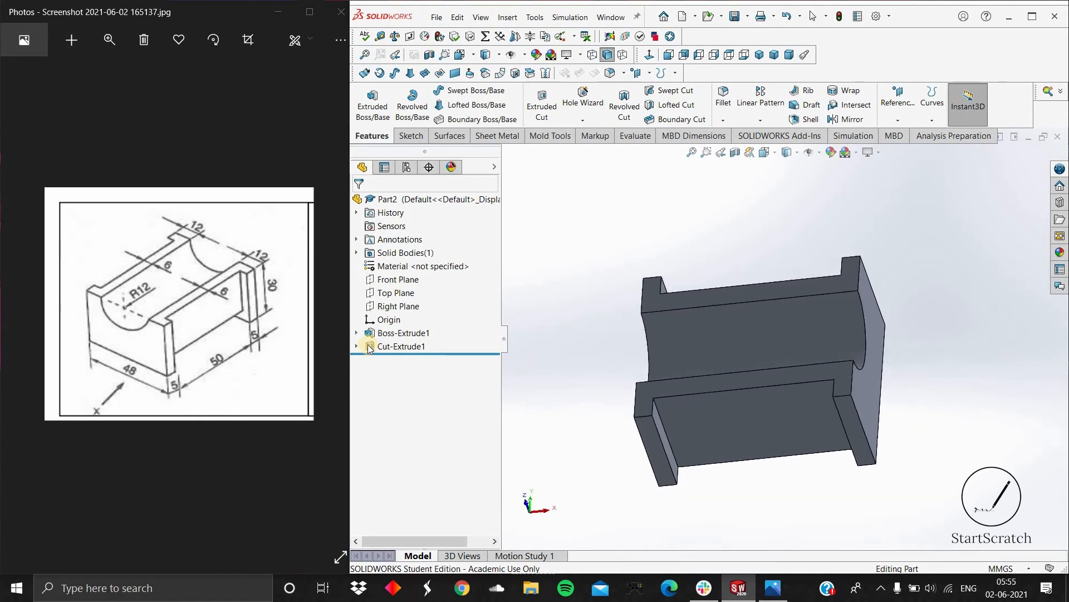
{"action": "scroll", "coordinate": [358, 341], "scroll_direction": "up", "scroll_amount": 1}
{"action": "left_click", "coordinate": [399, 347]}
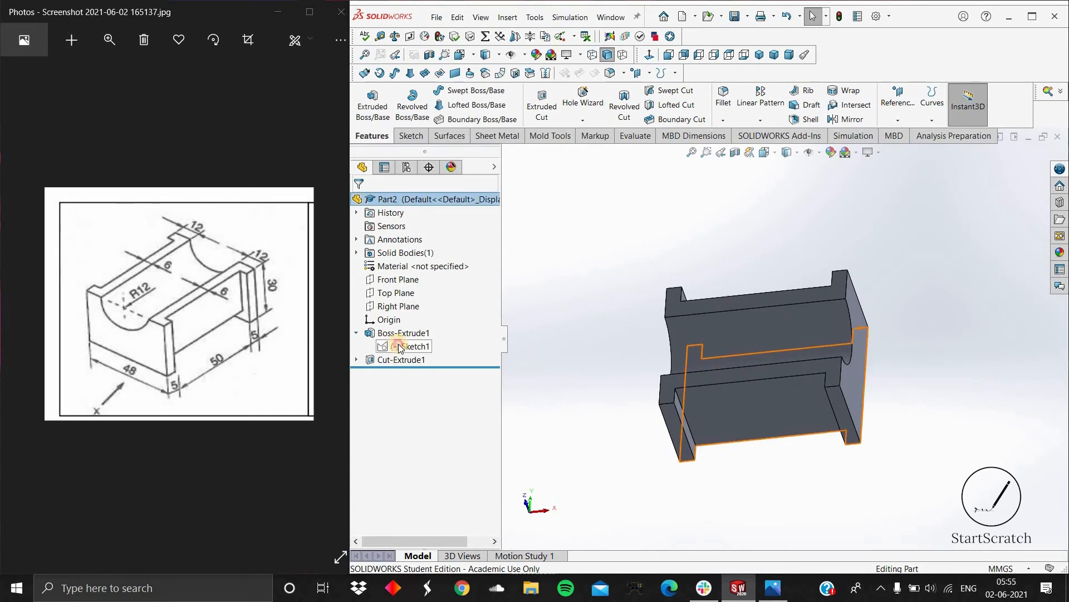
{"action": "left_click", "coordinate": [415, 348]}
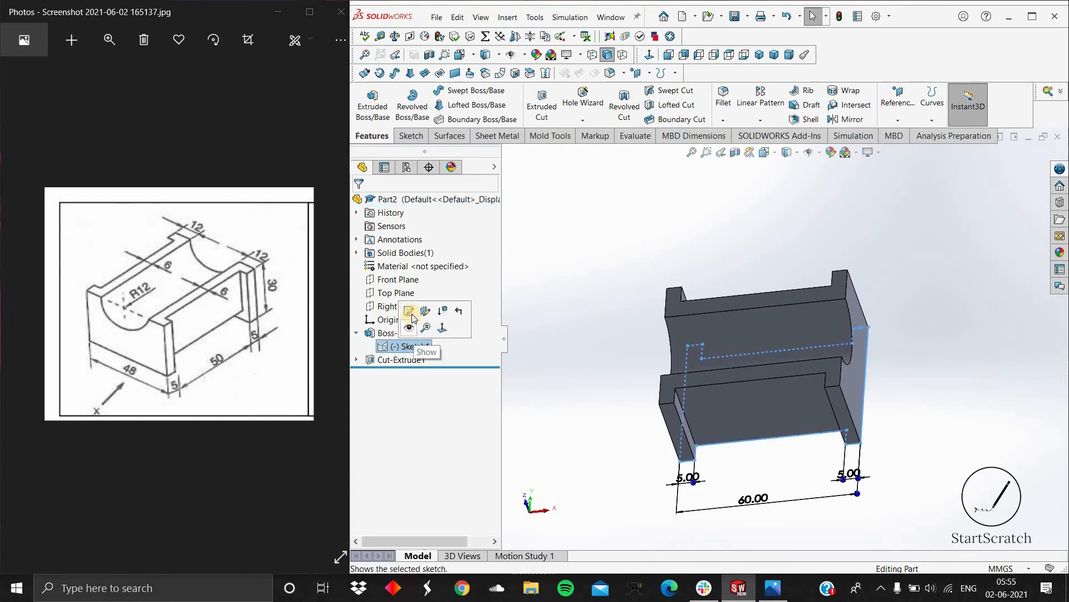
{"action": "left_click", "coordinate": [412, 314]}
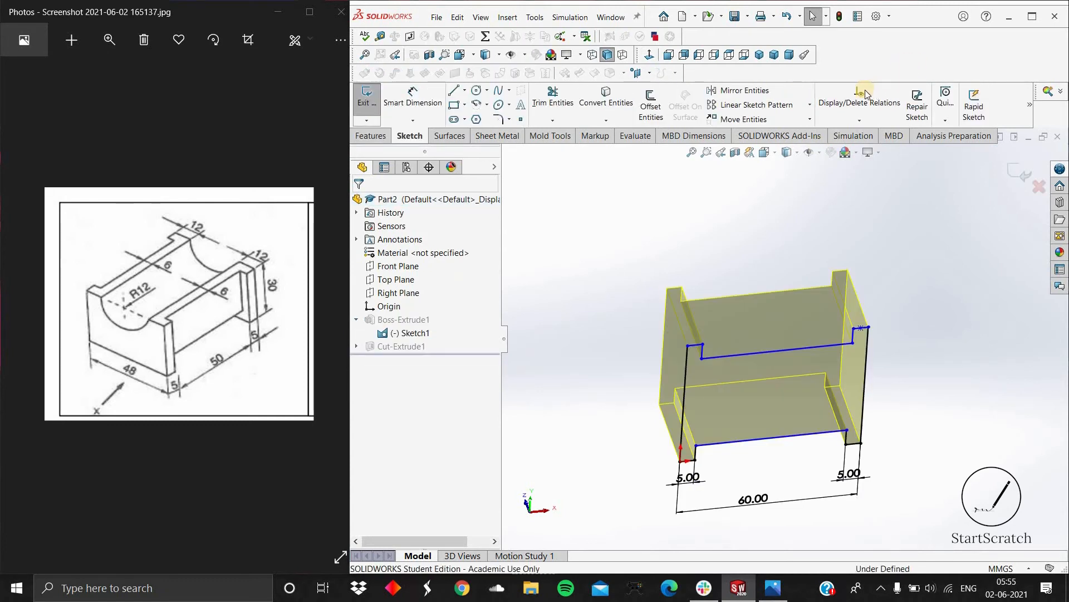
{"action": "left_click", "coordinate": [648, 57]}
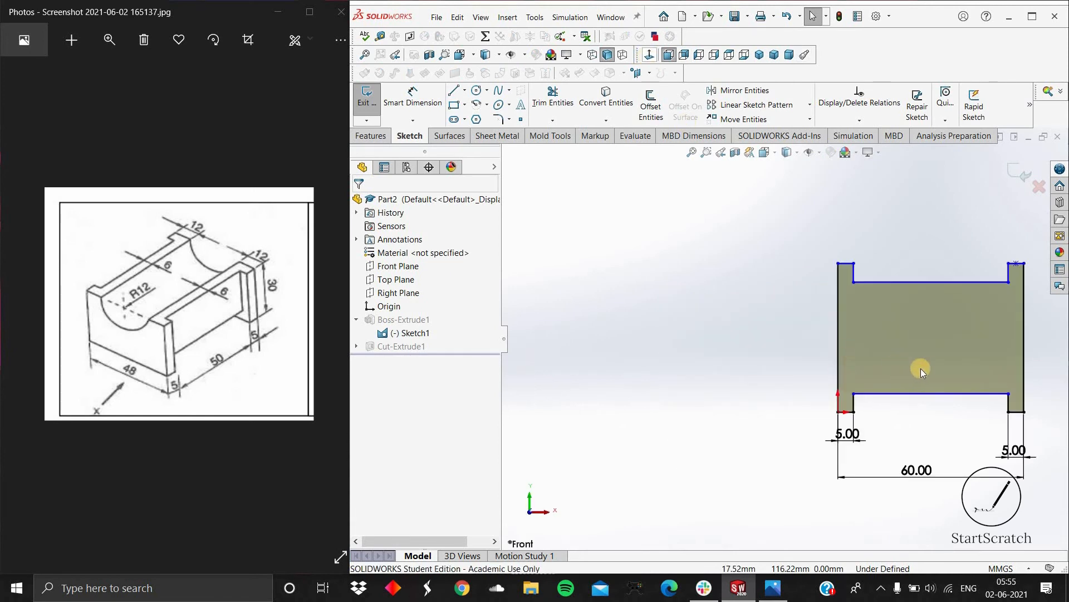
{"action": "scroll", "coordinate": [897, 348], "scroll_direction": "up", "scroll_amount": 3}
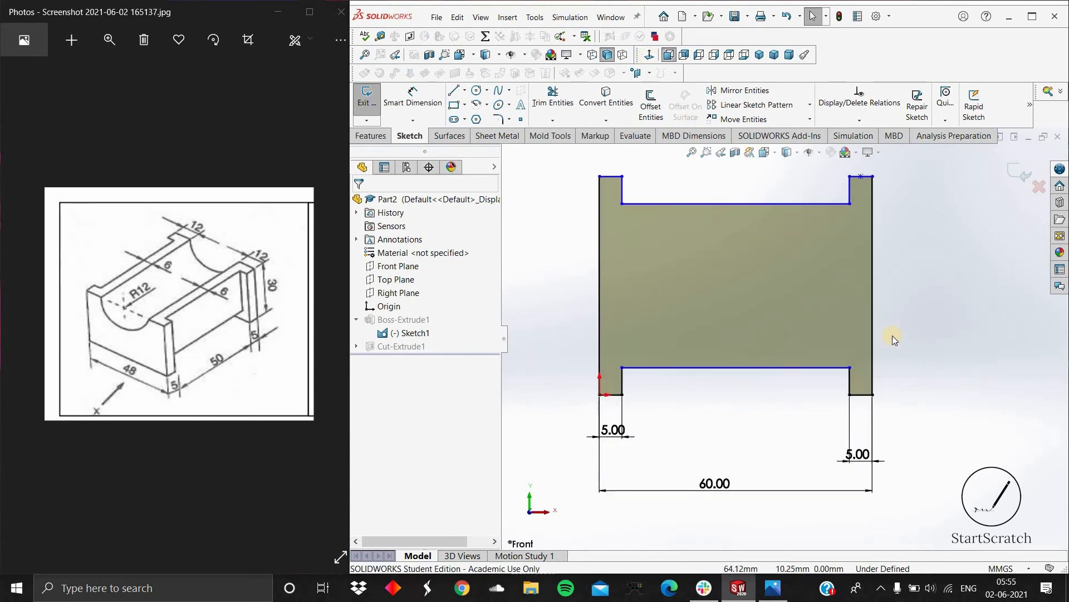
Step: Try to dimension the profile's overall height and the length of its lower inner edge, and exit the sketch
{"action": "left_click", "coordinate": [413, 97]}
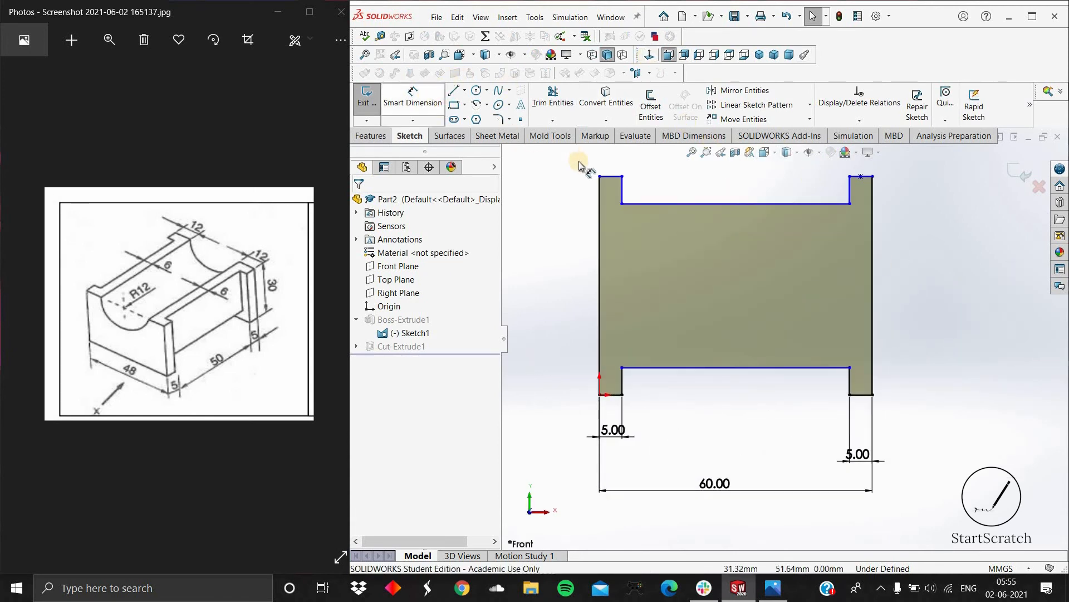
{"action": "left_click", "coordinate": [612, 395]}
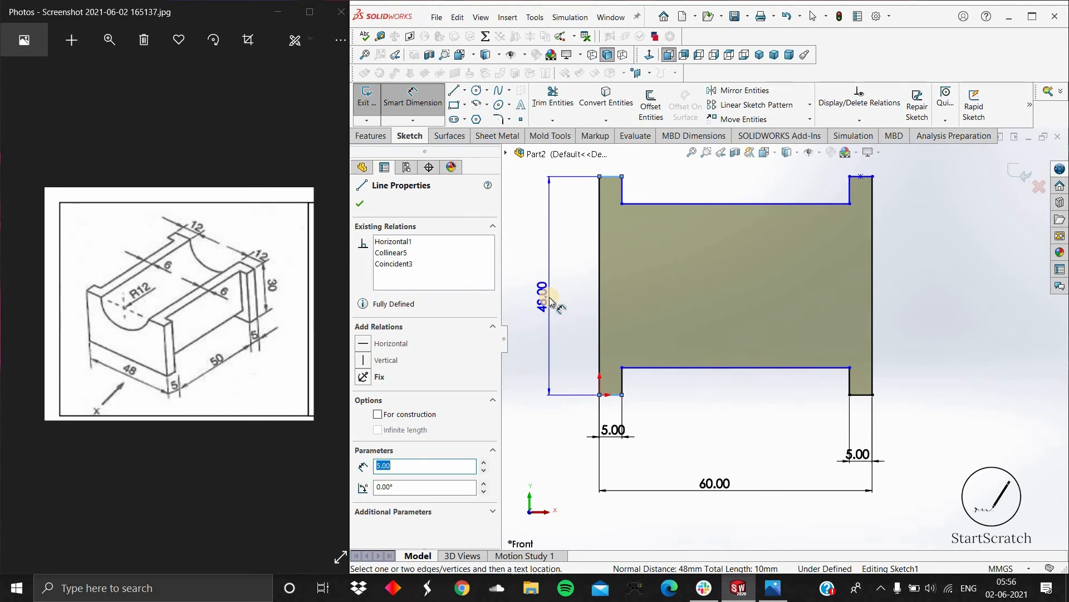
{"action": "key", "text": "Escape"}
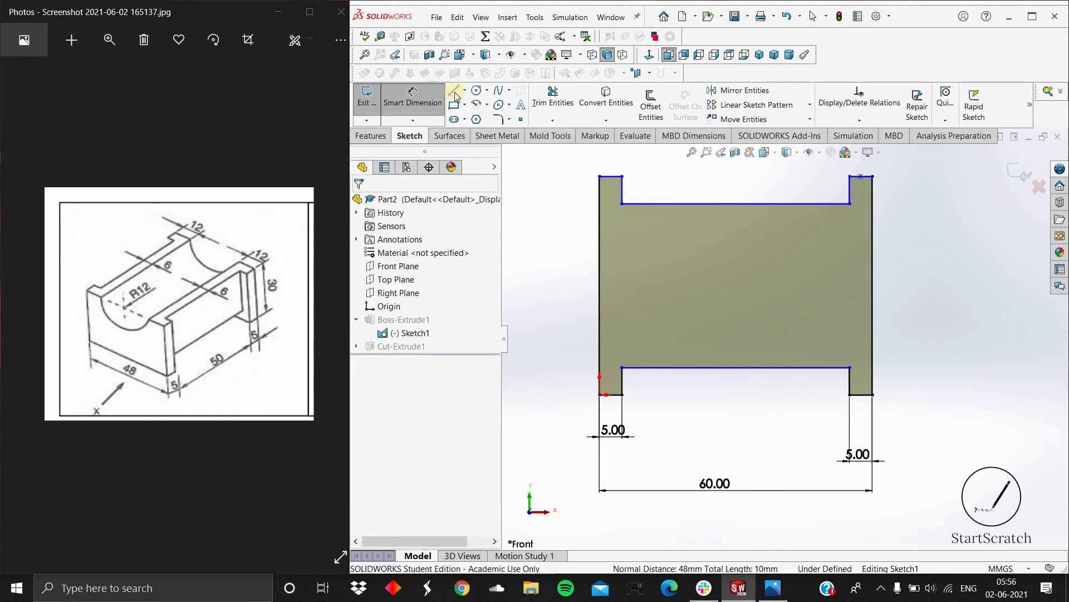
{"action": "left_click", "coordinate": [455, 91]}
{"action": "left_click", "coordinate": [742, 387]}
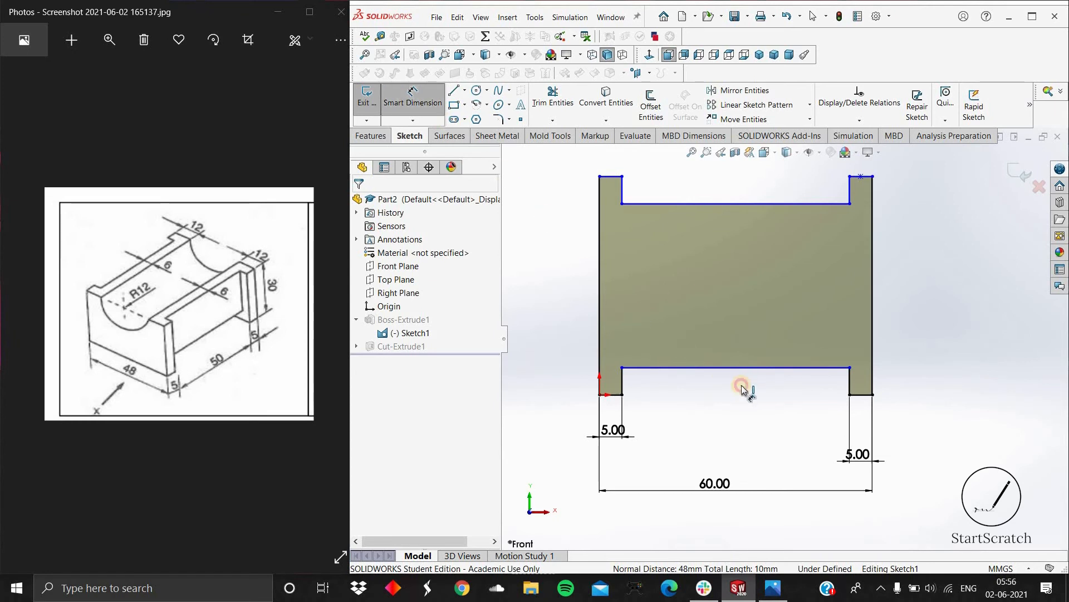
{"action": "left_click", "coordinate": [737, 418]}
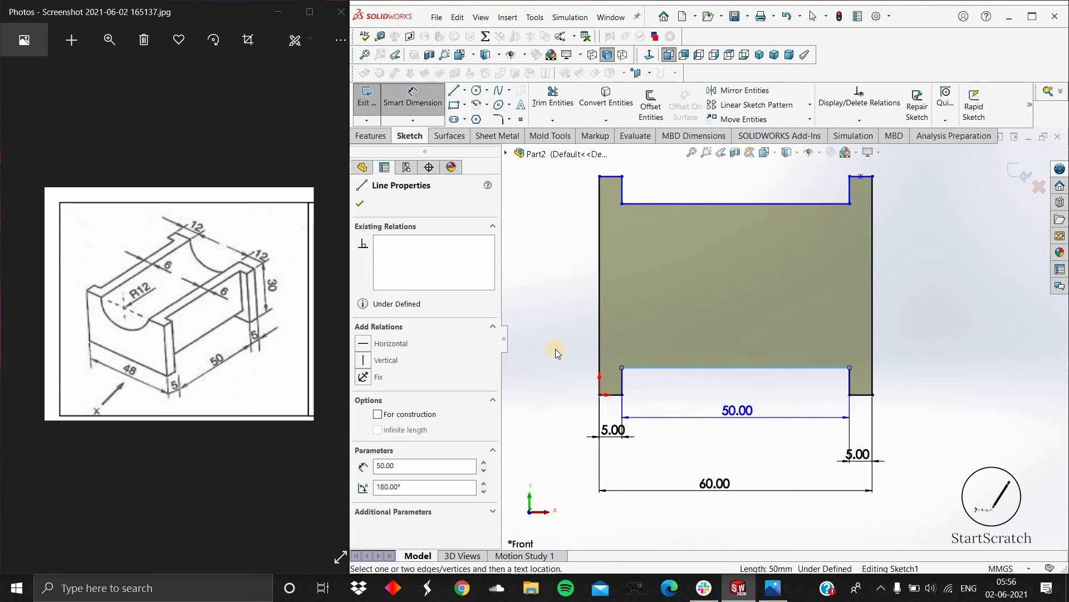
{"action": "key", "text": "Escape"}
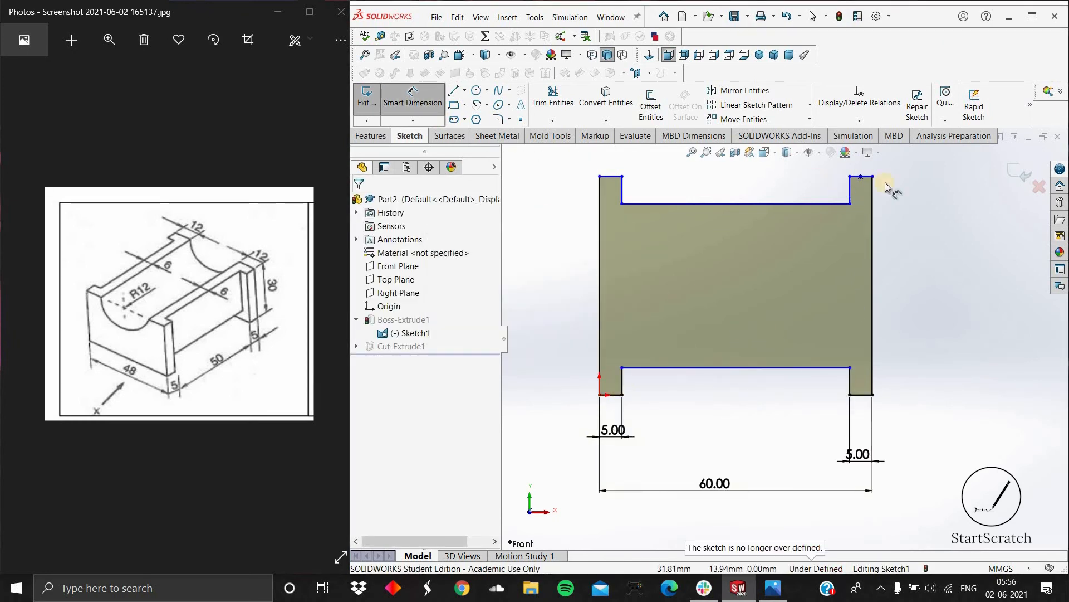
{"action": "left_click", "coordinate": [1018, 171]}
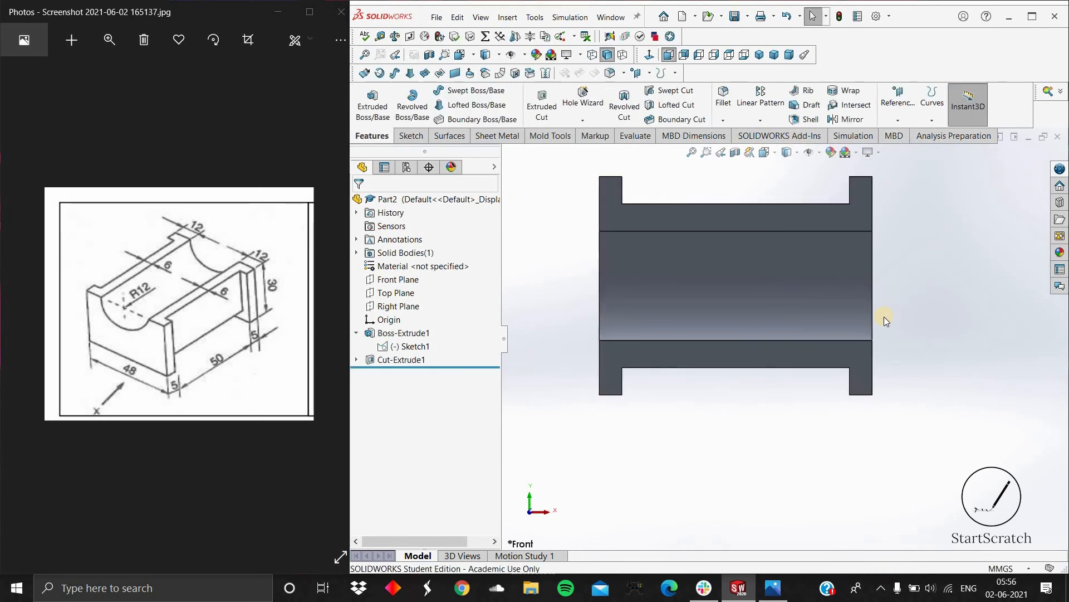
{"action": "mouse_move", "coordinate": [902, 234]}
{"action": "middle_mouse_down"}
{"action": "mouse_move", "coordinate": [970, 215]}
{"action": "mouse_move", "coordinate": [977, 252]}
{"action": "mouse_move", "coordinate": [918, 233]}
{"action": "middle_mouse_up"}
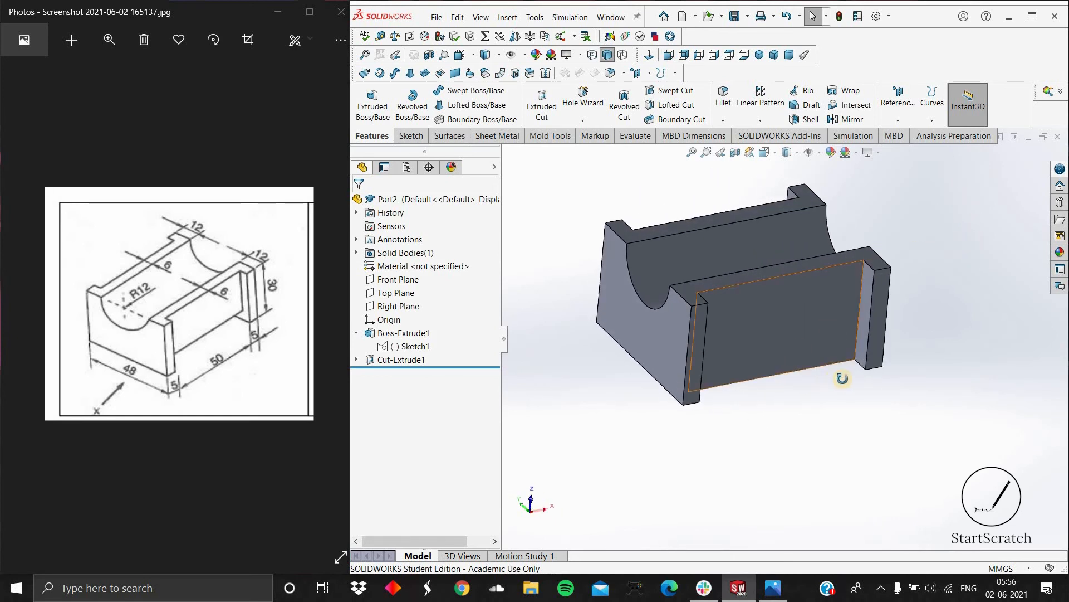
{"action": "middle_click_drag", "start_coordinate": [845, 374], "coordinate": [826, 513]}
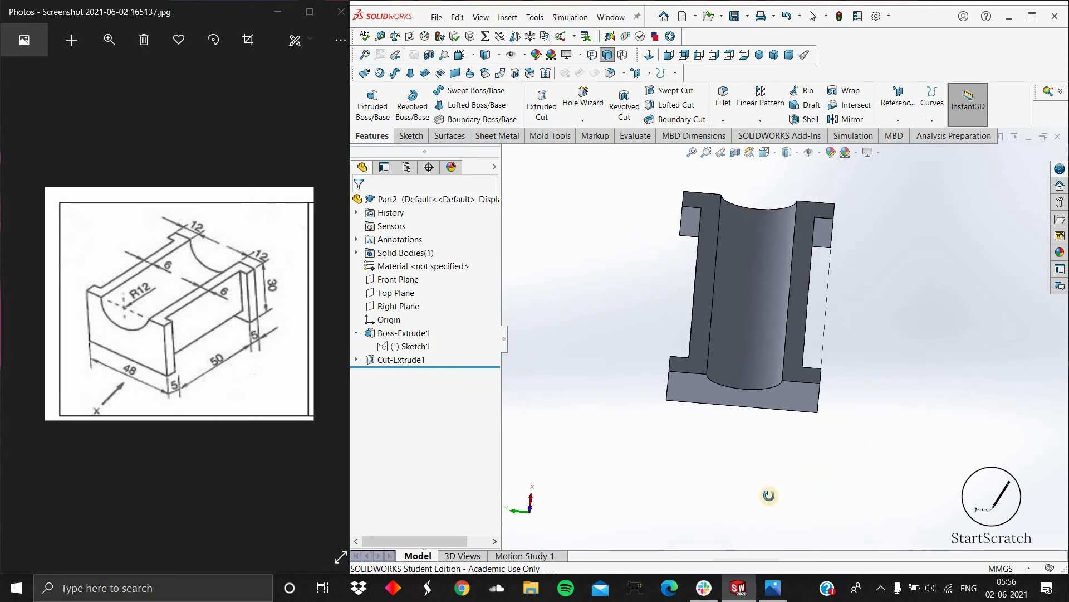
{"action": "middle_click_drag", "start_coordinate": [769, 495], "coordinate": [709, 548]}
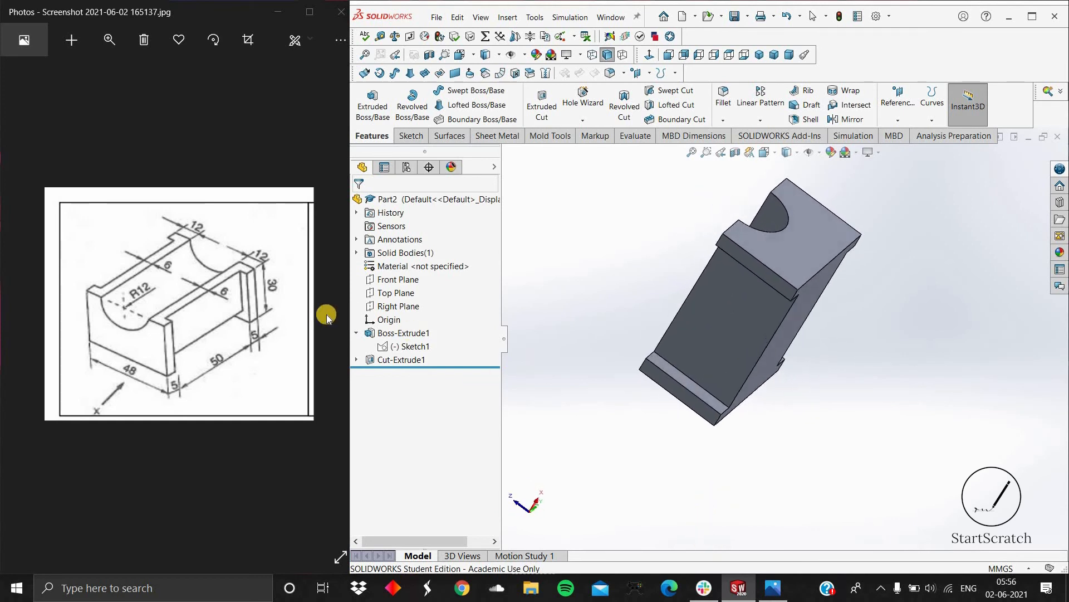
{"action": "middle_click_drag", "start_coordinate": [560, 271], "coordinate": [573, 279]}
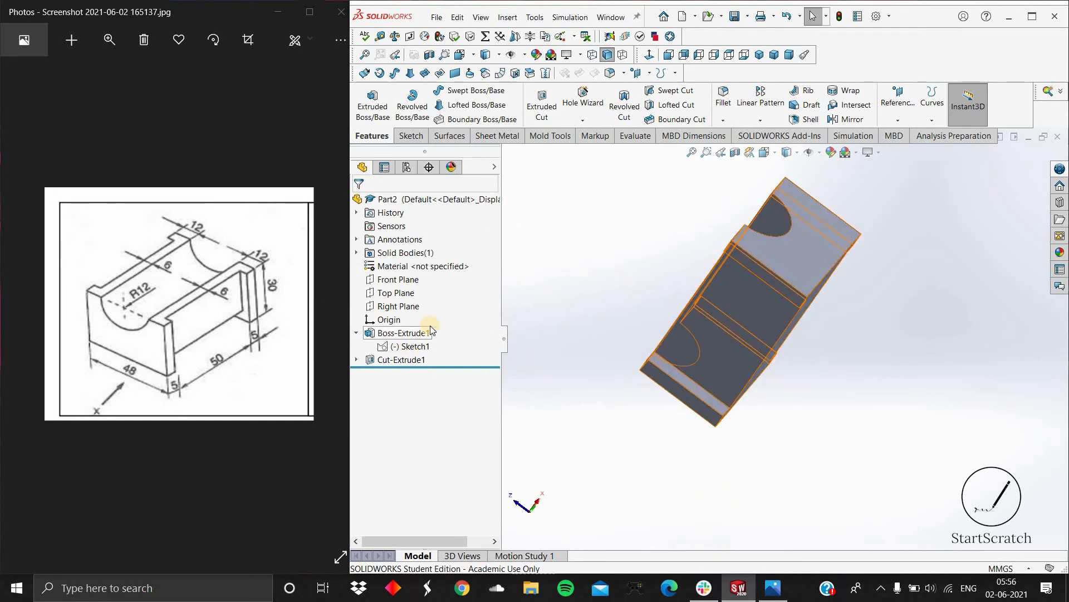
Step: Check the length of the H-profile's right outer edge with Smart Dimension in the boss extrusion's base sketch, and exit the sketch
{"action": "right_click", "coordinate": [411, 347]}
{"action": "left_click", "coordinate": [422, 310]}
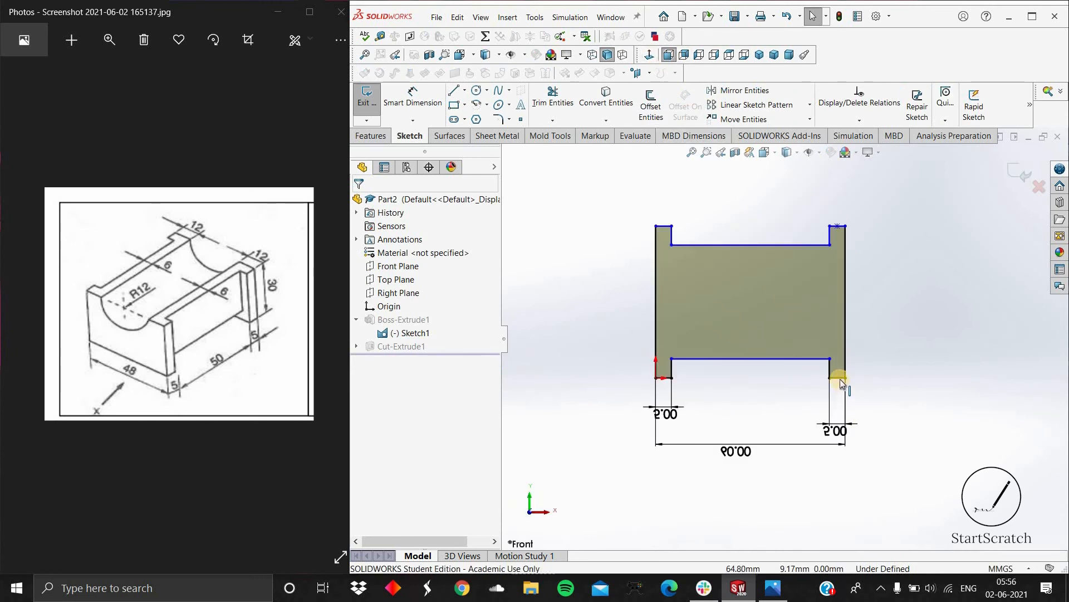
{"action": "scroll", "coordinate": [851, 360], "scroll_direction": "down", "scroll_amount": 2}
{"action": "scroll", "coordinate": [836, 251], "scroll_direction": "up", "scroll_amount": 1}
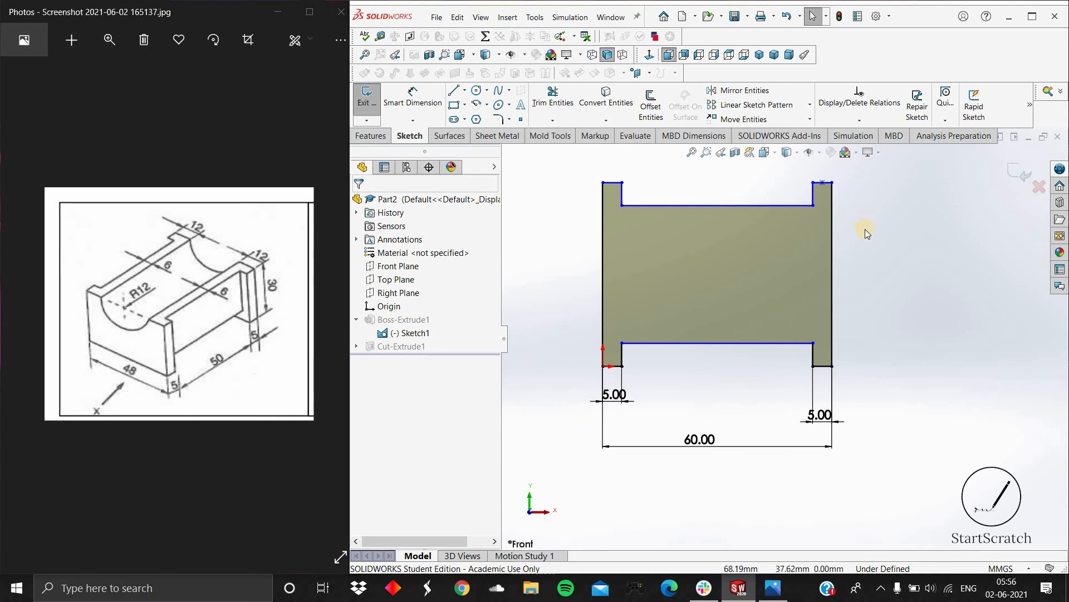
{"action": "left_click", "coordinate": [421, 96]}
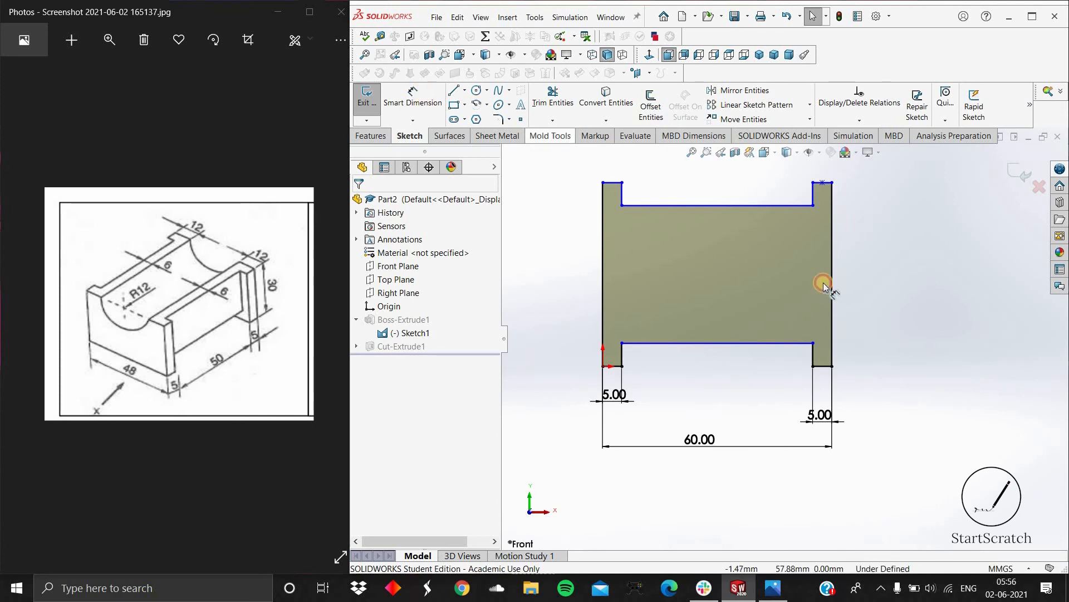
{"action": "left_click", "coordinate": [832, 301]}
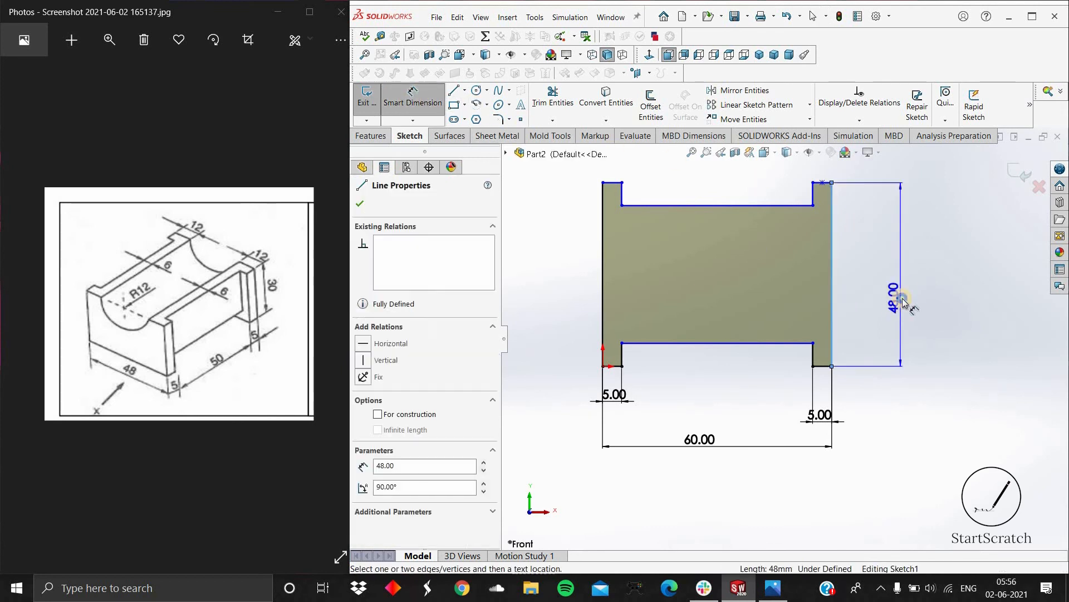
{"action": "key", "text": "ctrl+b"}
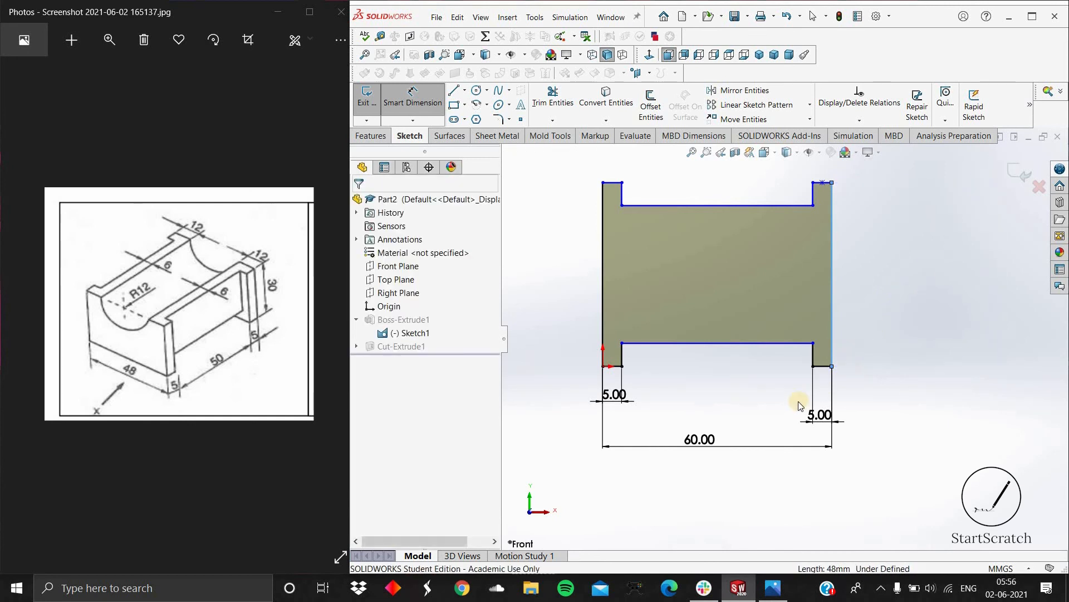
{"action": "mouse_move", "coordinate": [800, 284]}
{"action": "middle_mouse_down"}
{"action": "mouse_move", "coordinate": [844, 238]}
{"action": "mouse_move", "coordinate": [888, 241]}
{"action": "mouse_move", "coordinate": [891, 271]}
{"action": "middle_mouse_up"}
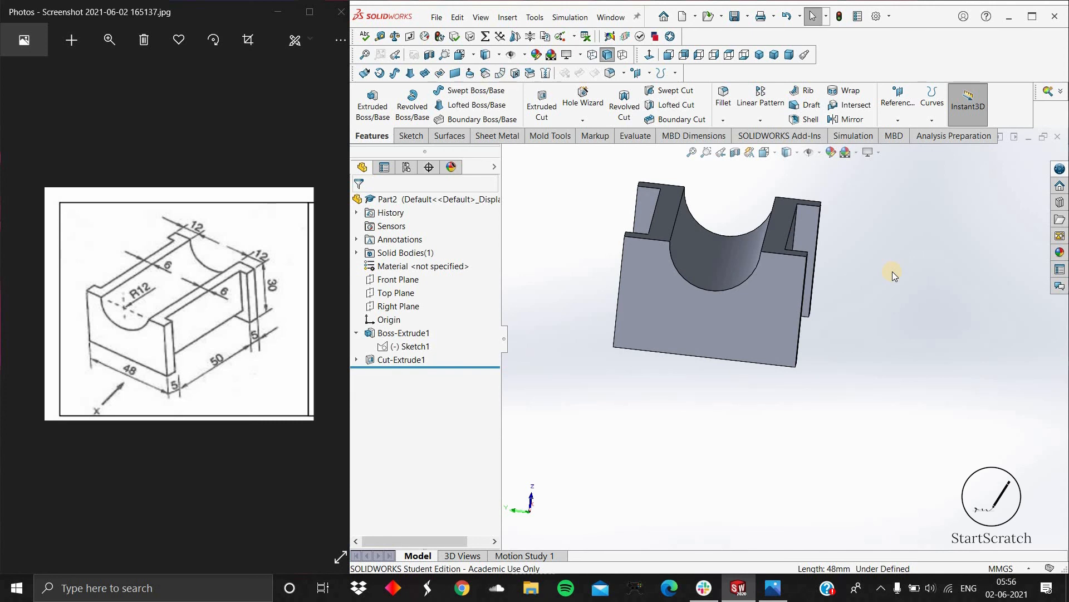